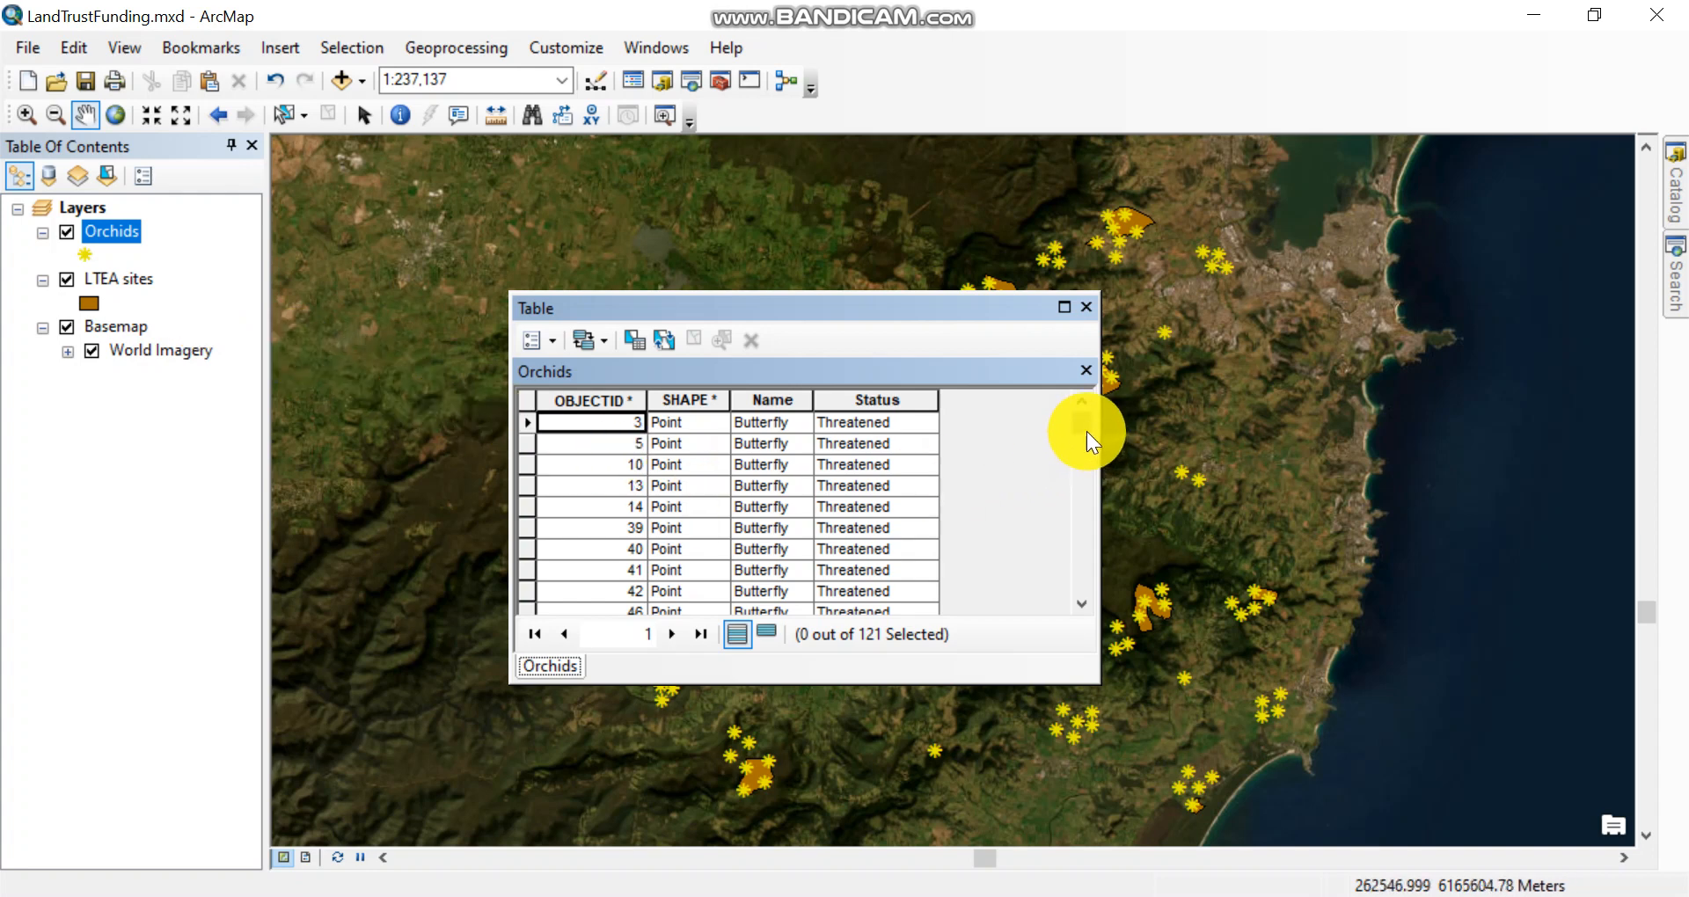
Close the Orchids attribute table and search all fields of the Orchids layer for features containing "zebra"
mouse_move(1084, 421)
mouse_down()
mouse_move(1092, 572)
mouse_move(1089, 399)
mouse_up()
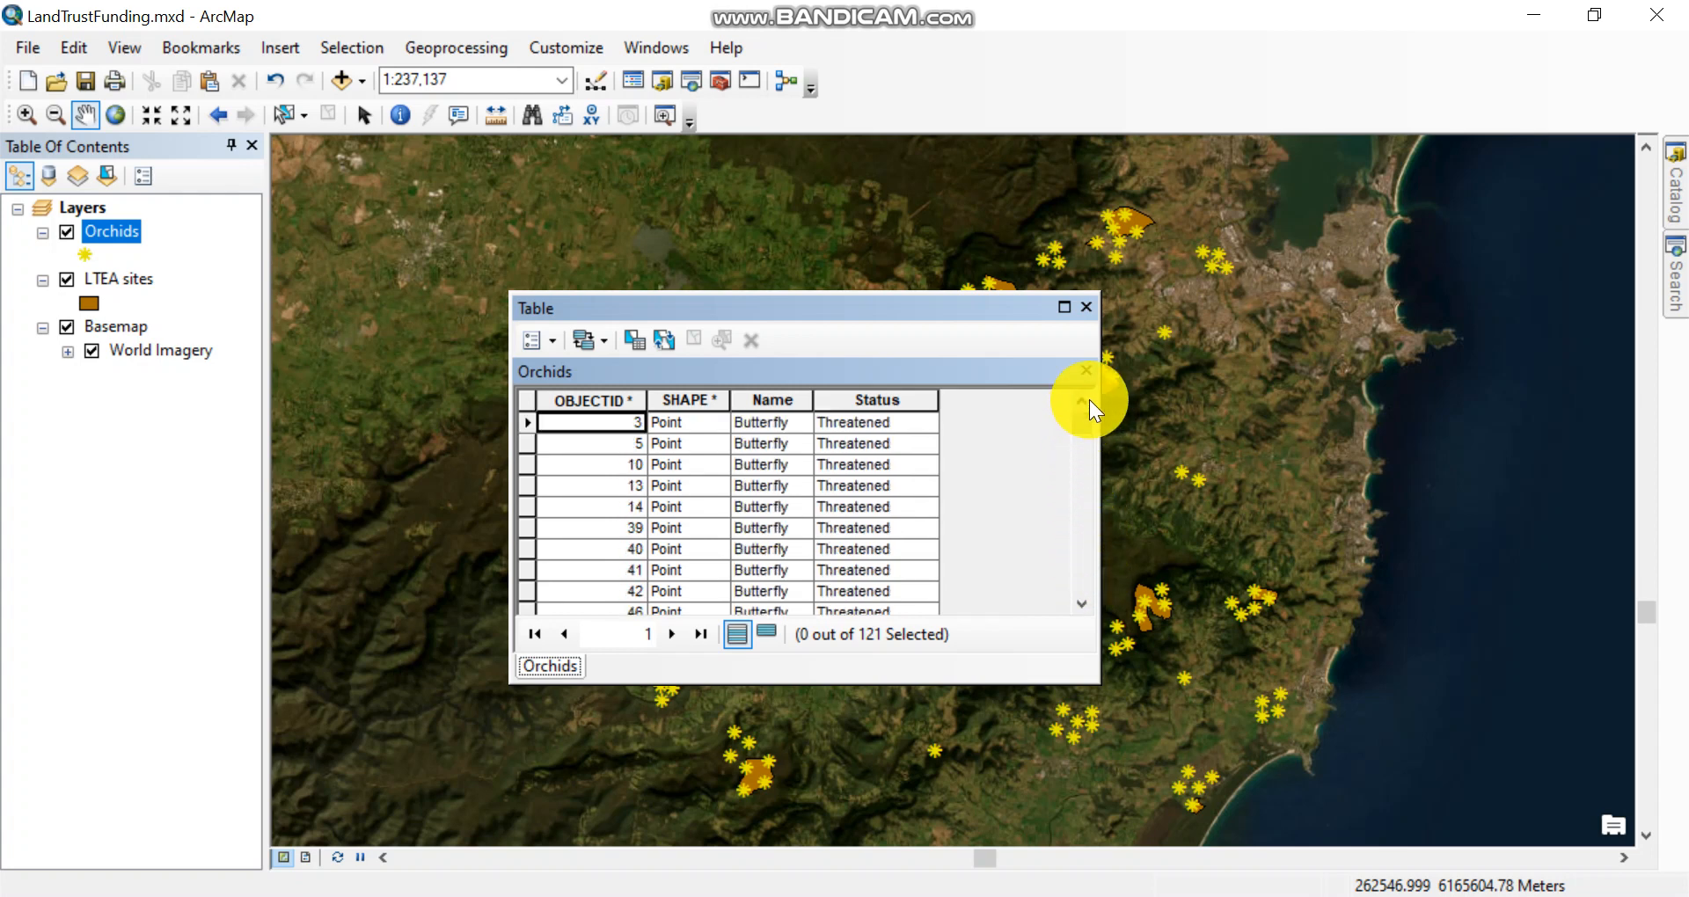
click(1088, 307)
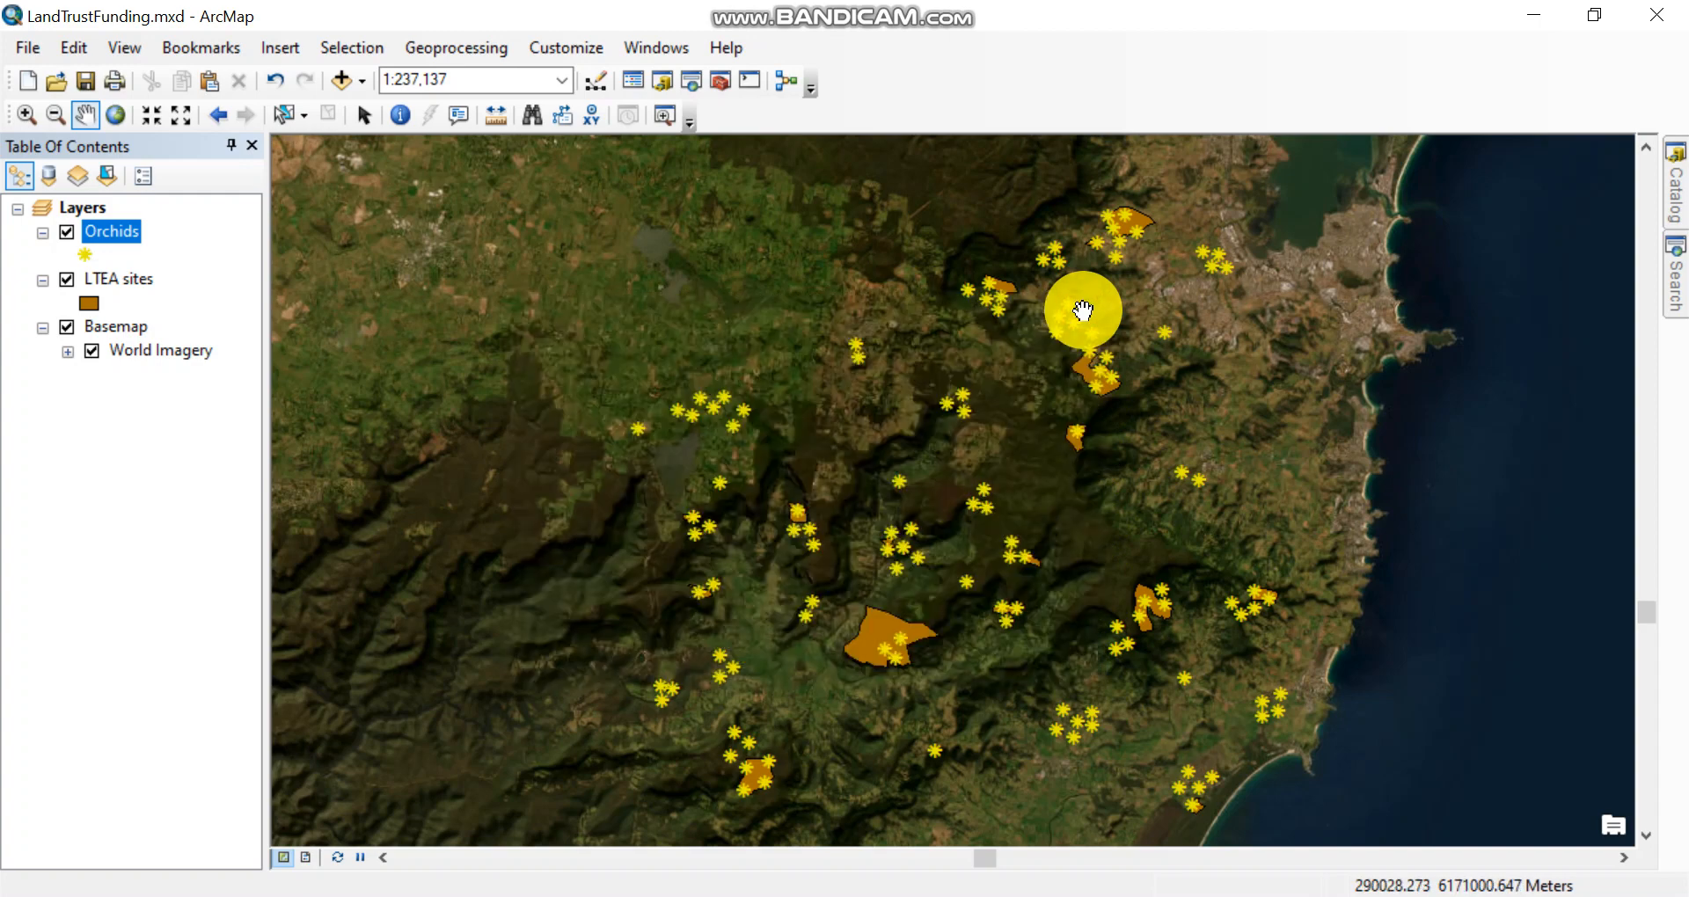
click(526, 120)
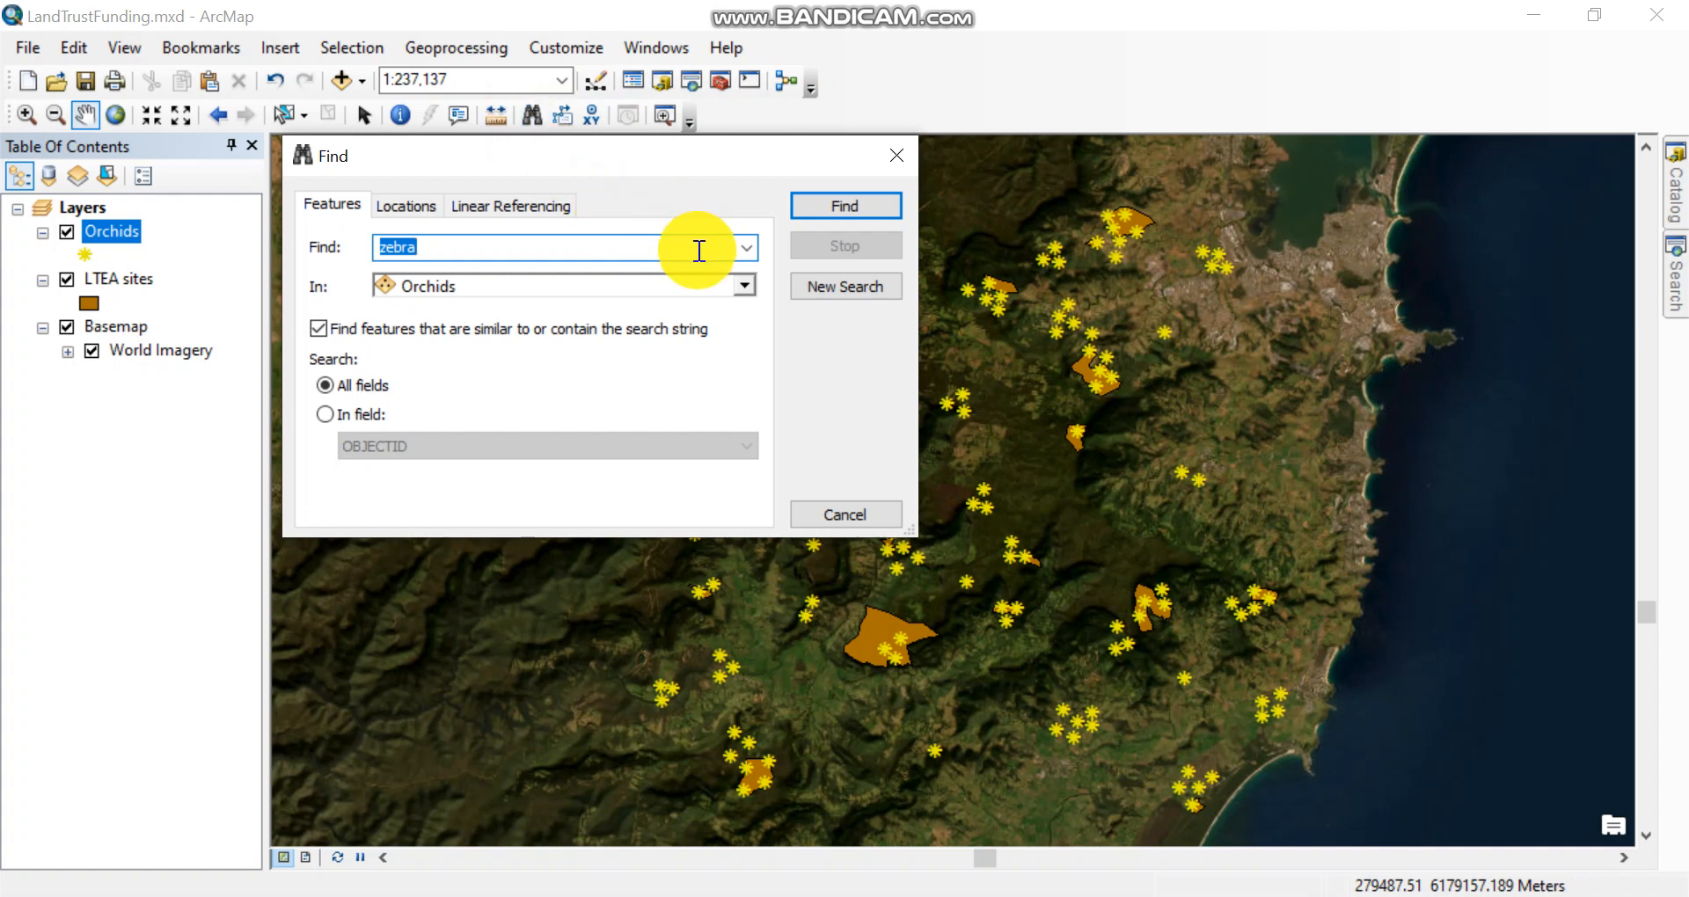
click(433, 249)
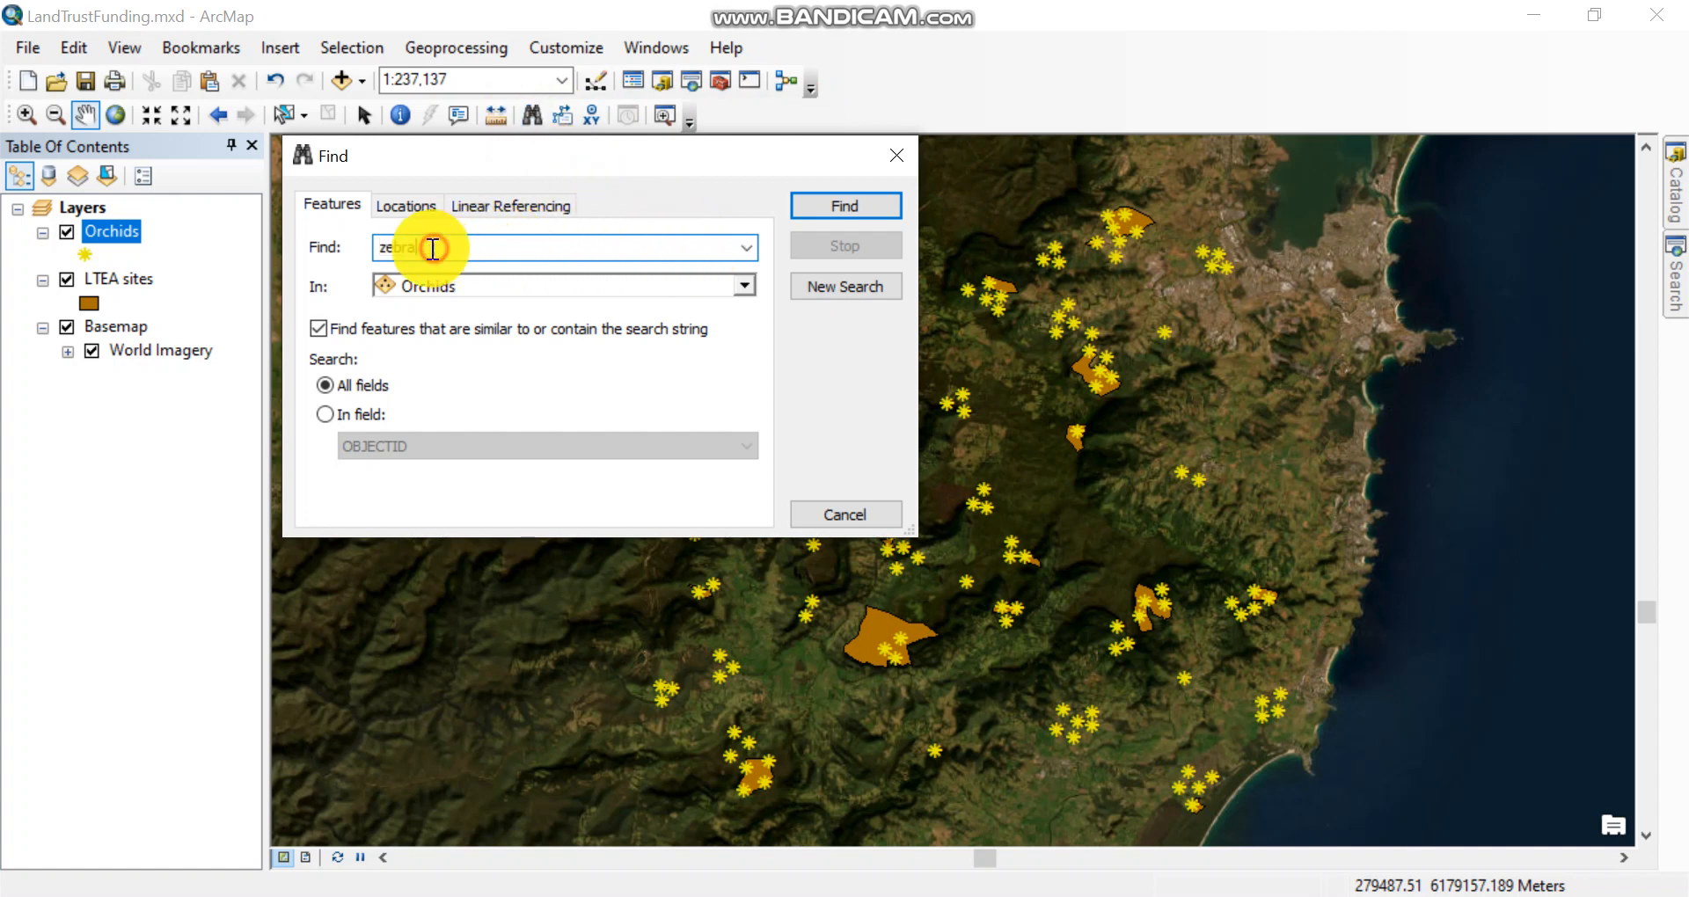
click(377, 248)
click(744, 286)
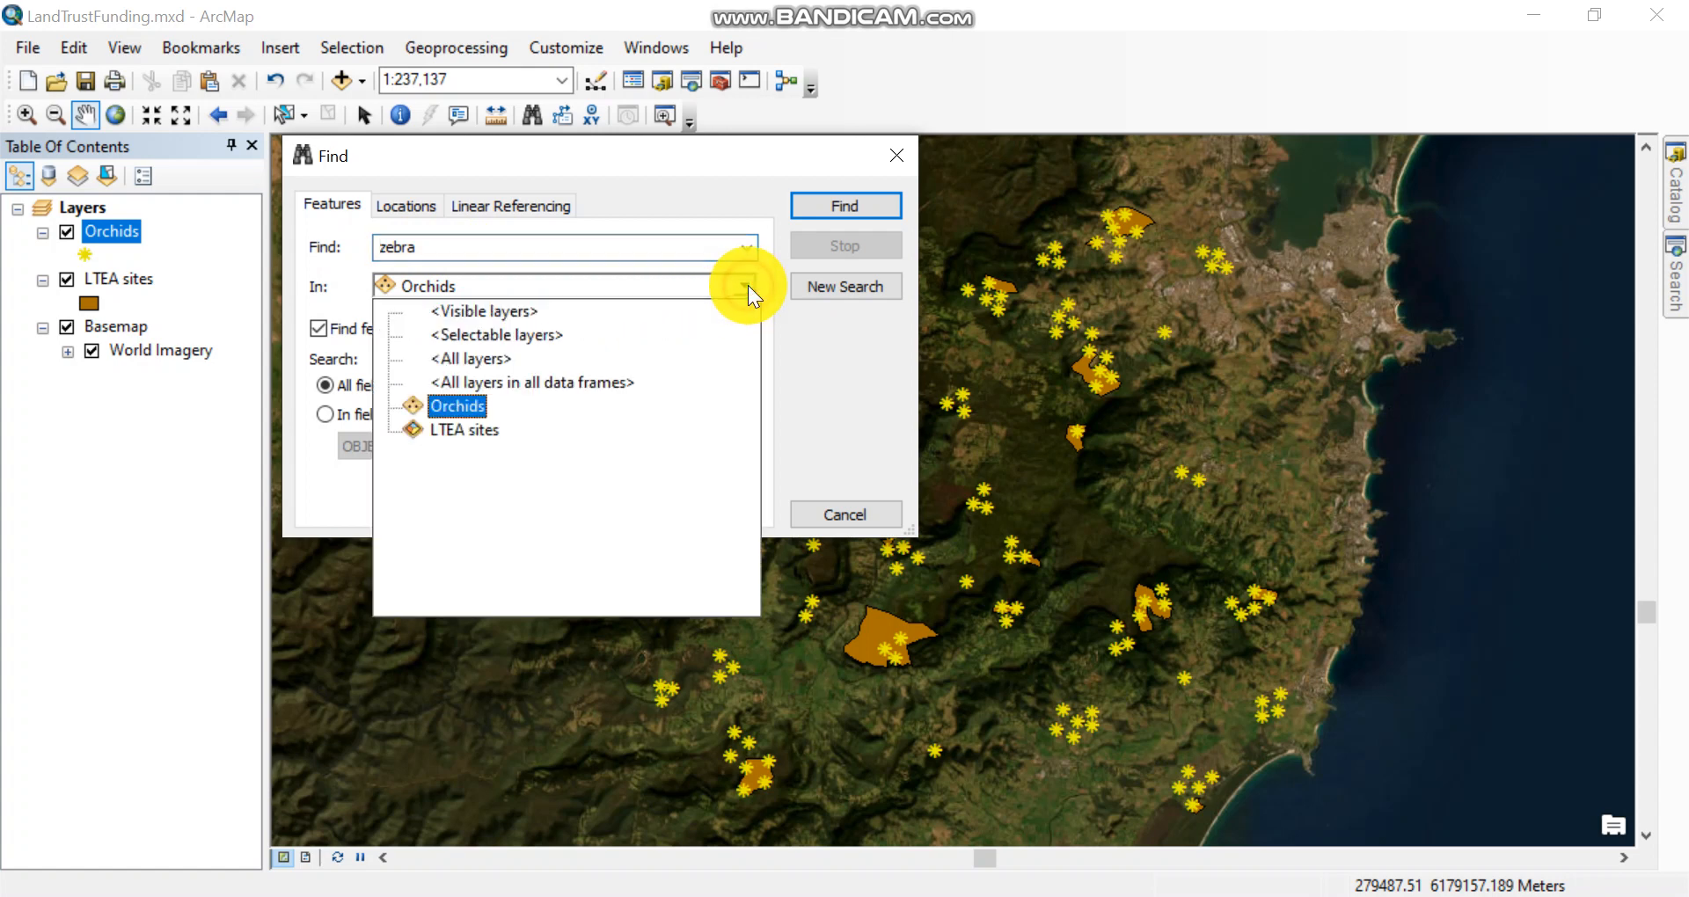
click(466, 409)
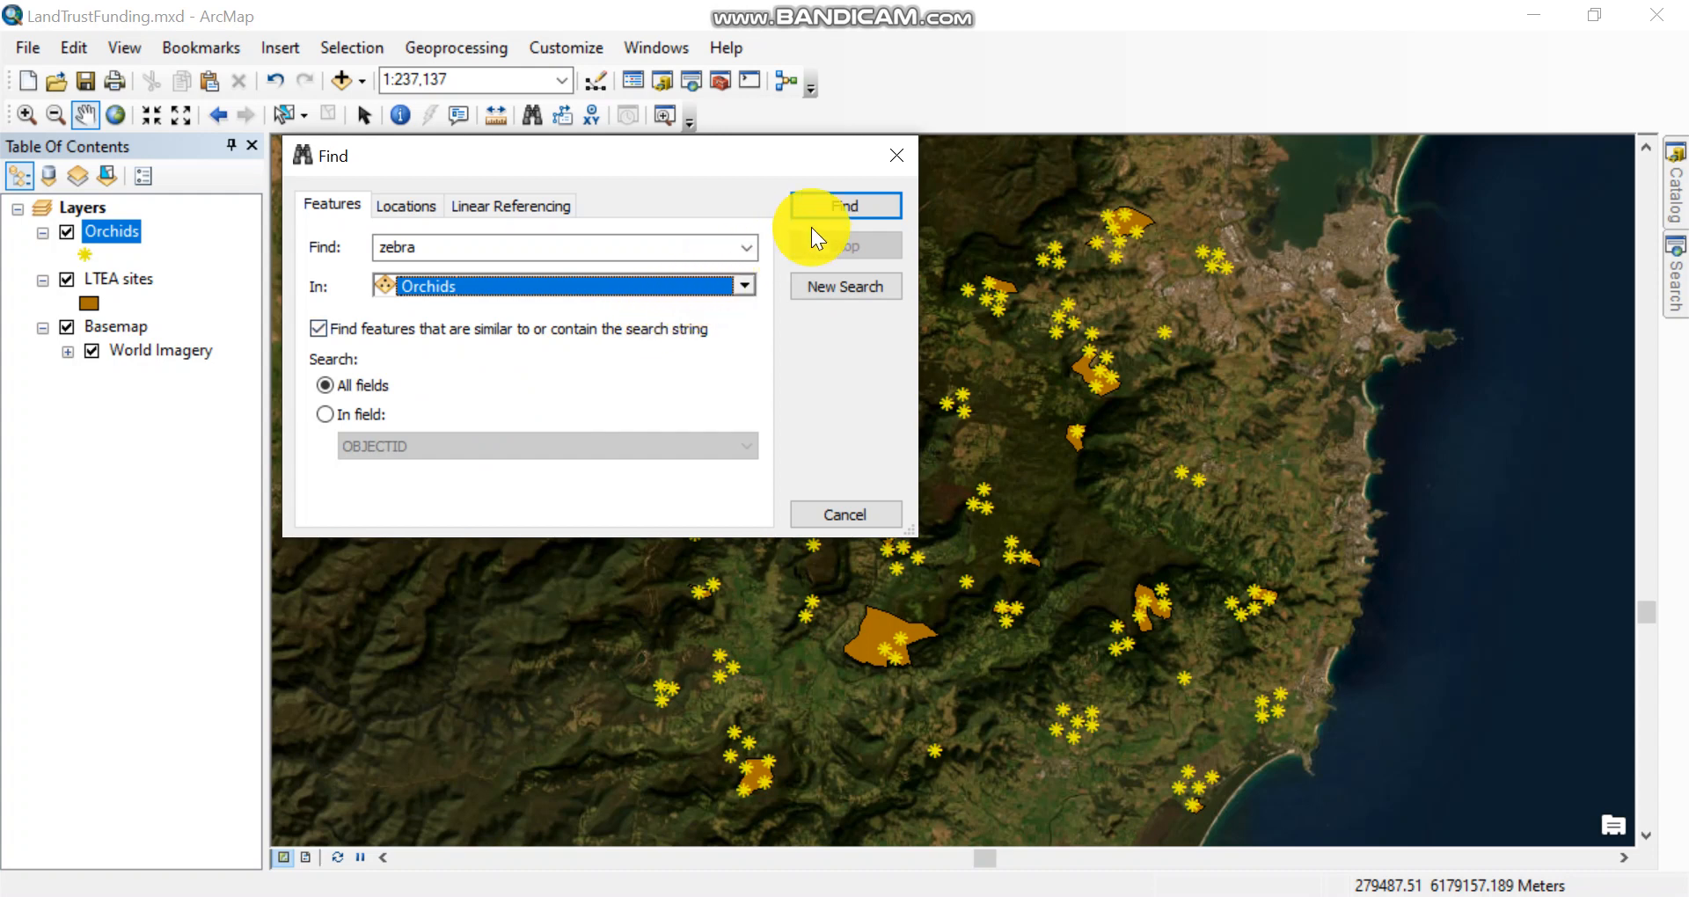
click(837, 208)
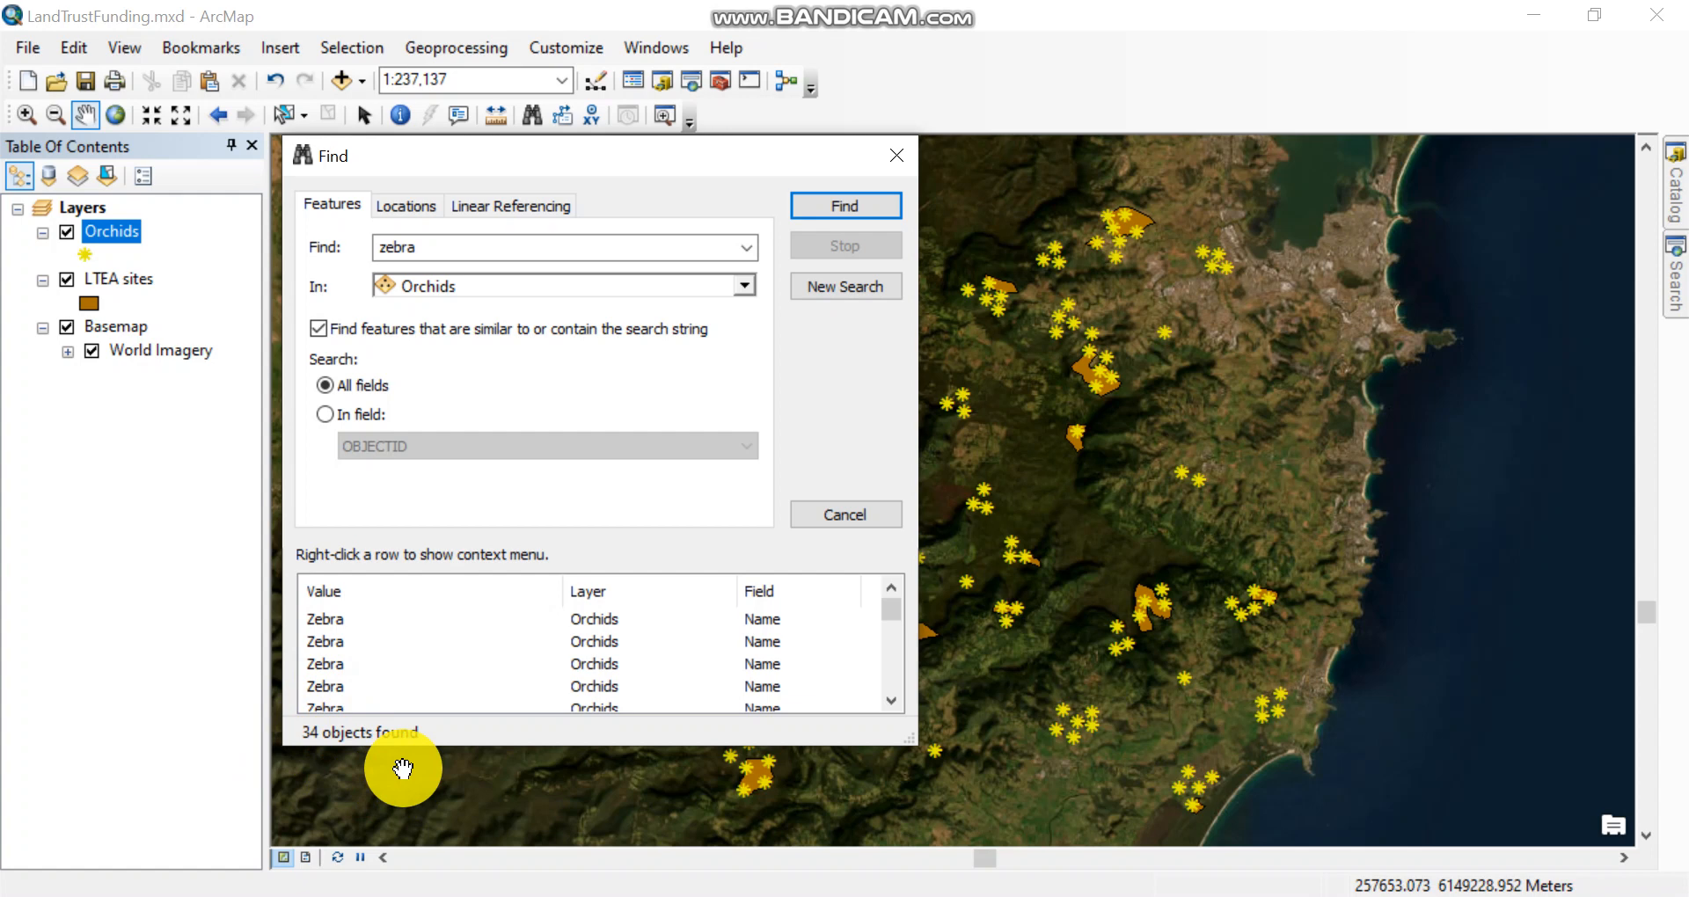
Locate individual Zebra results on the map, move the Find window clear of the features, and select four consecutive result rows
click(314, 663)
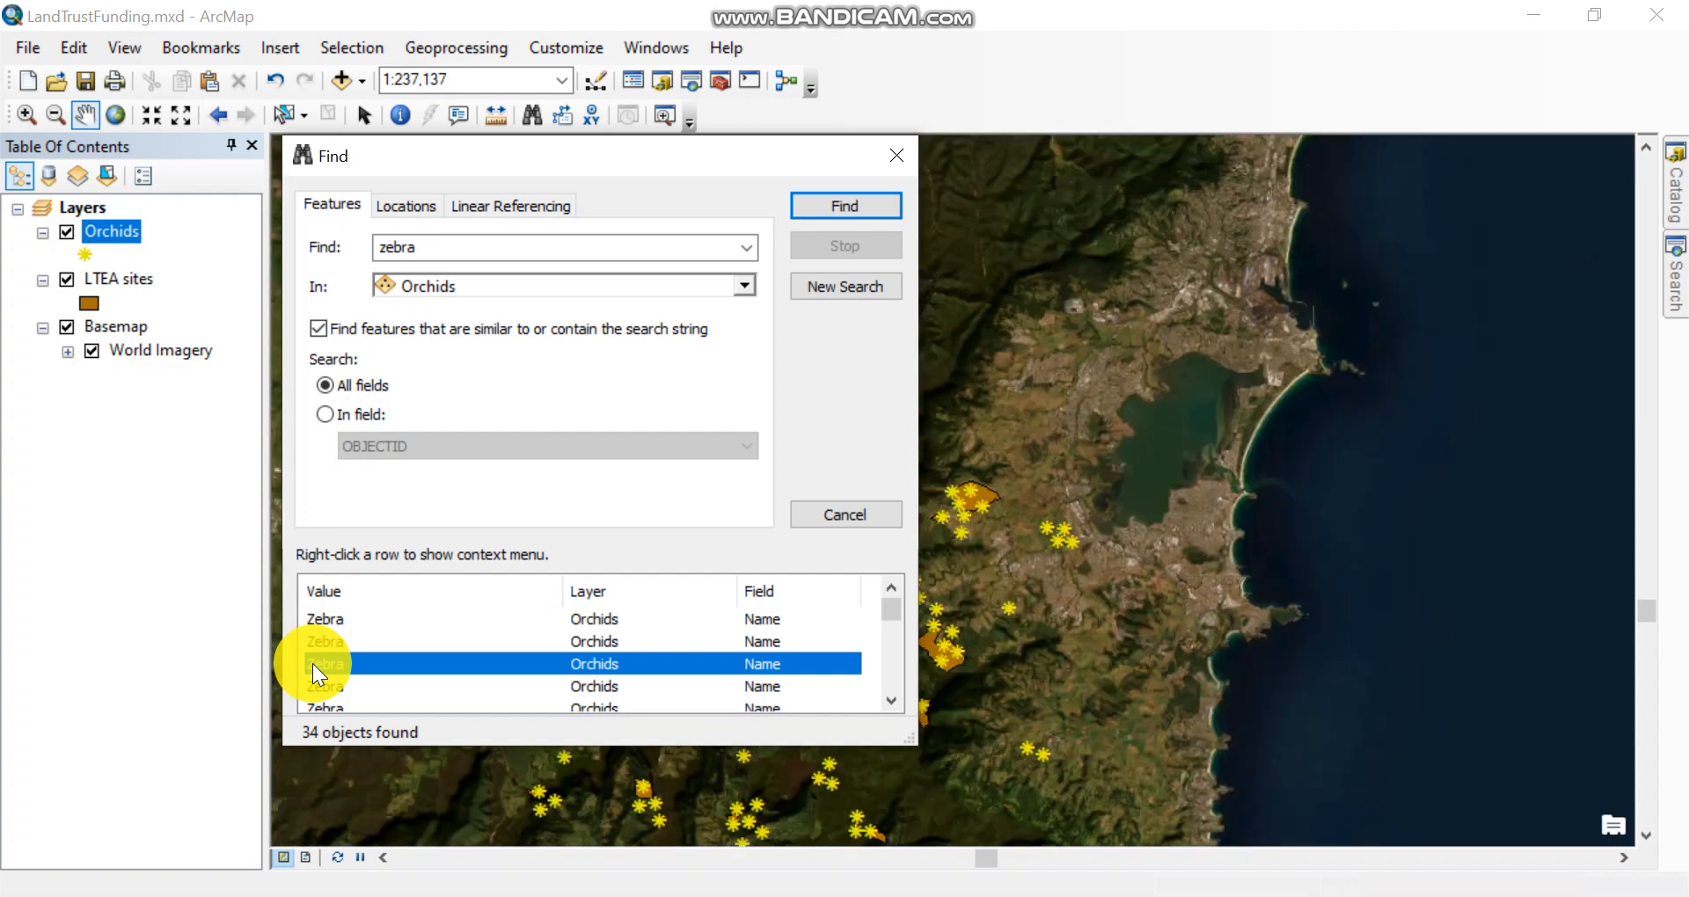
click(322, 643)
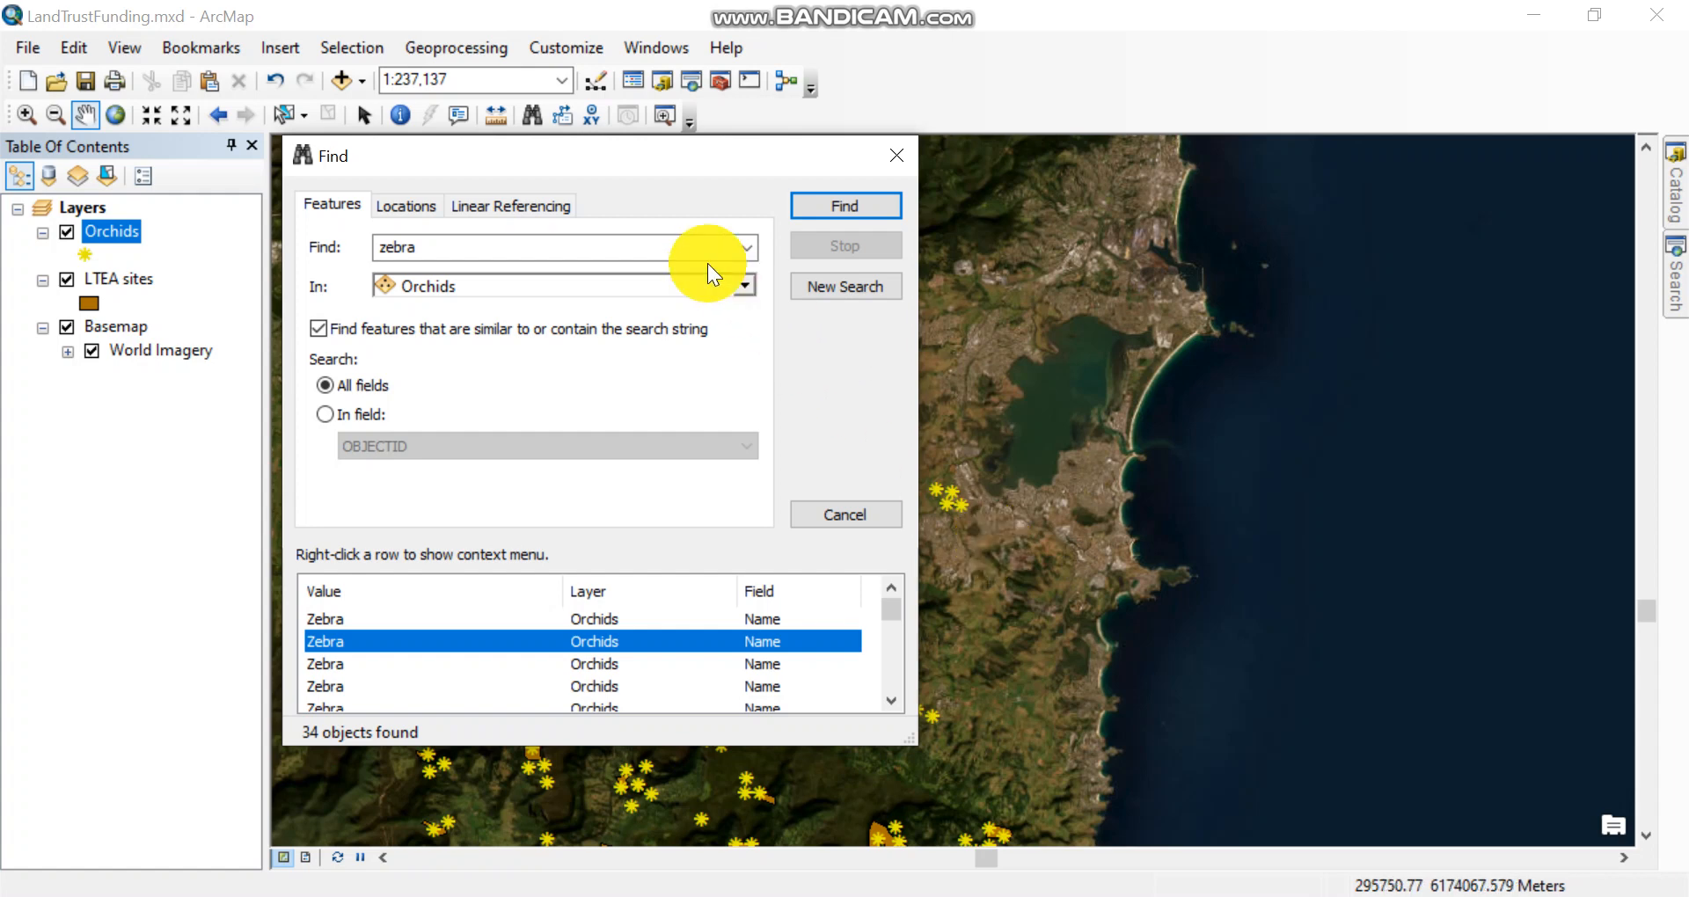
drag(613, 164, 1332, 54)
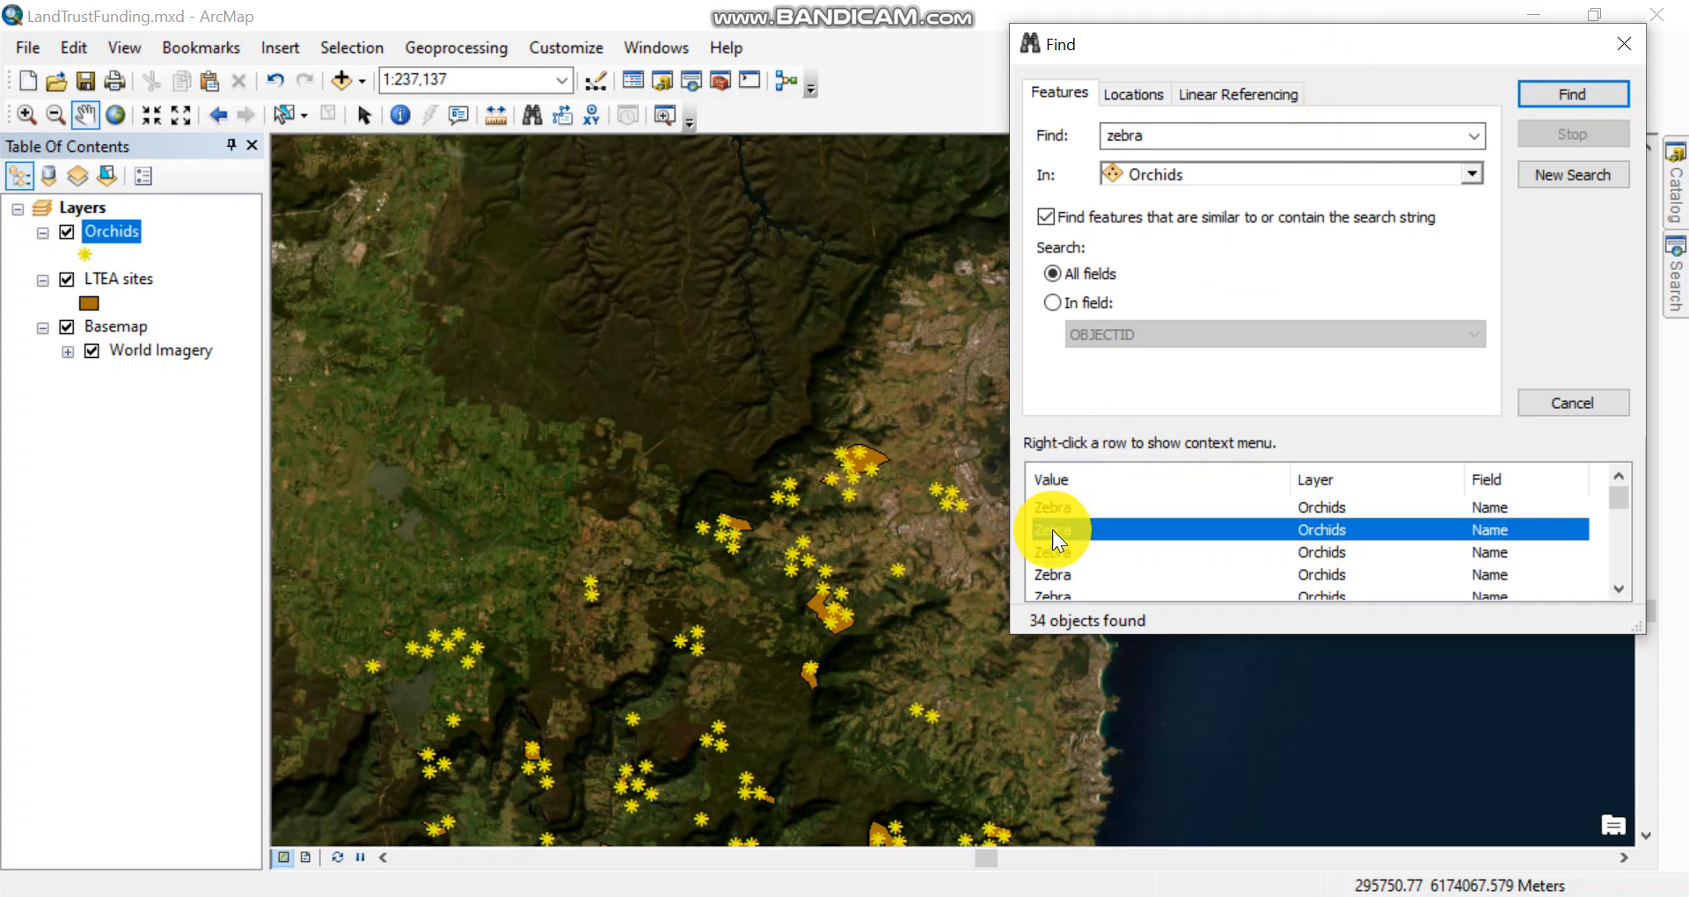
ctrl+click(1053, 556)
ctrl+click(1065, 586)
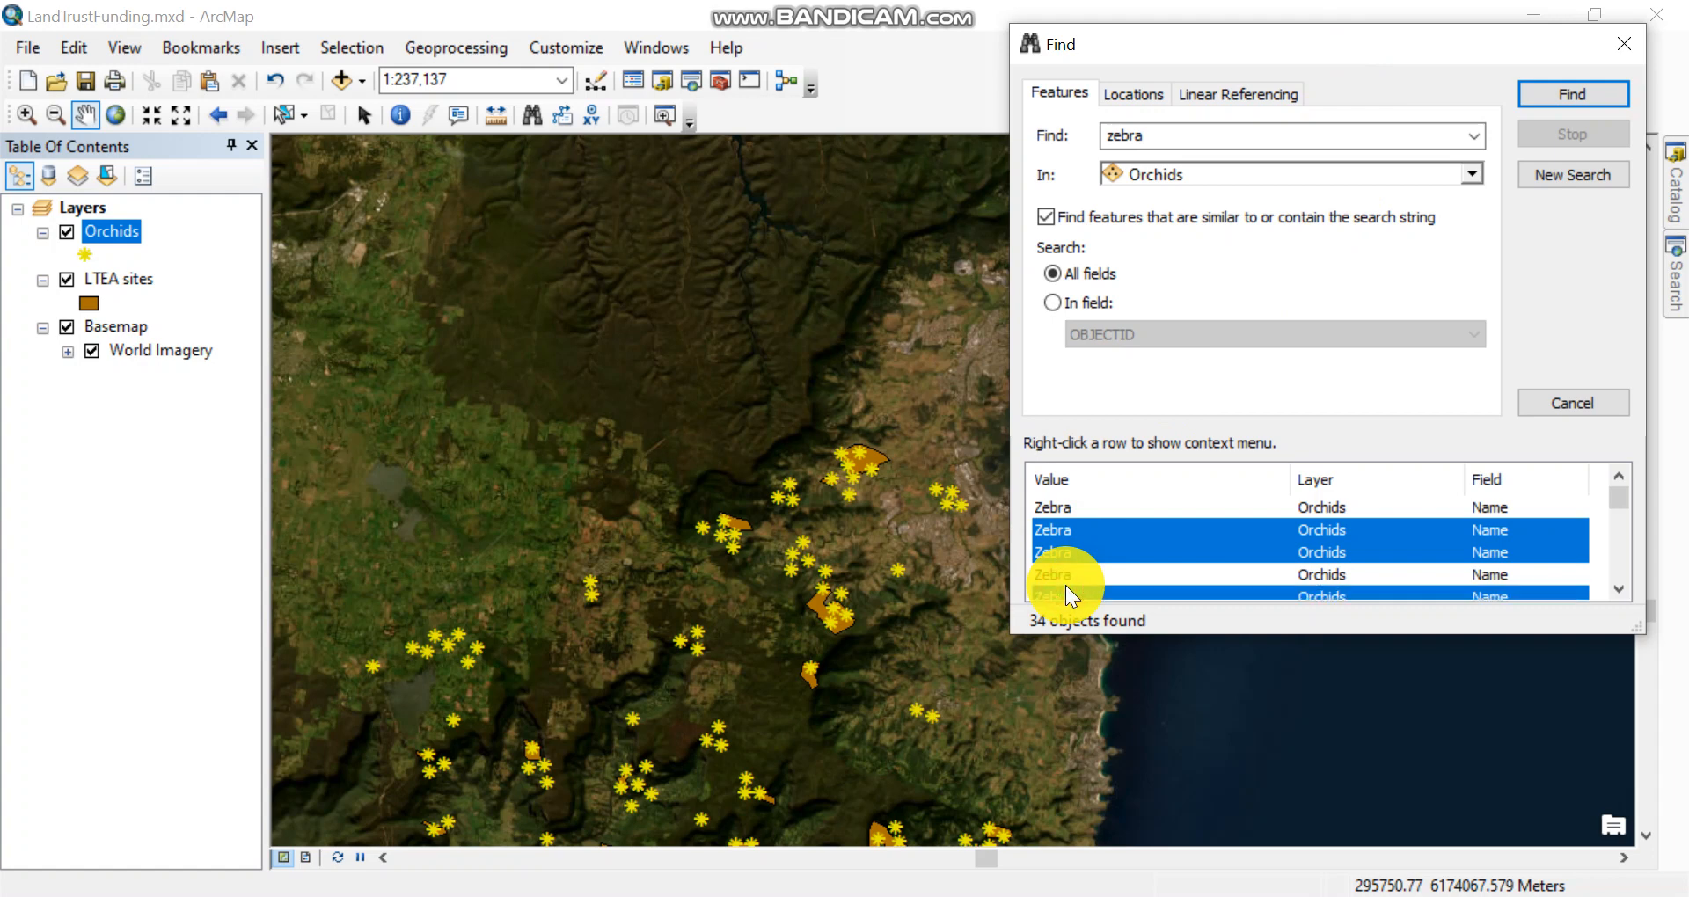
ctrl+click(1054, 572)
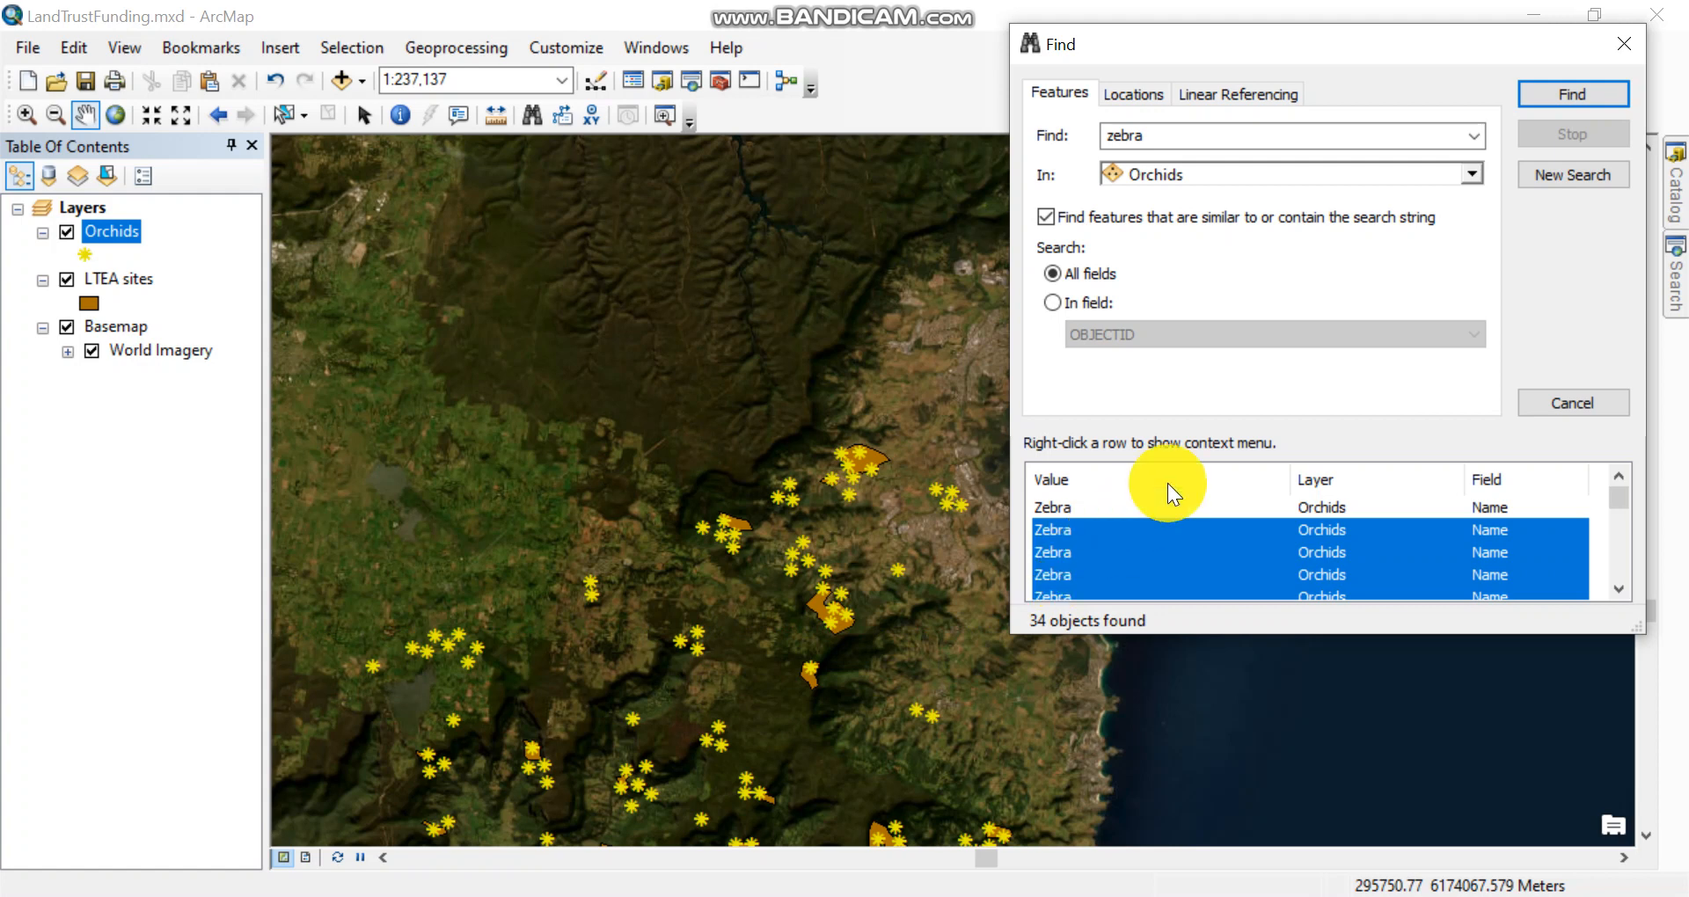
Close the Find window and use the Identify tool on an orchid point at an LTEA site
click(1624, 39)
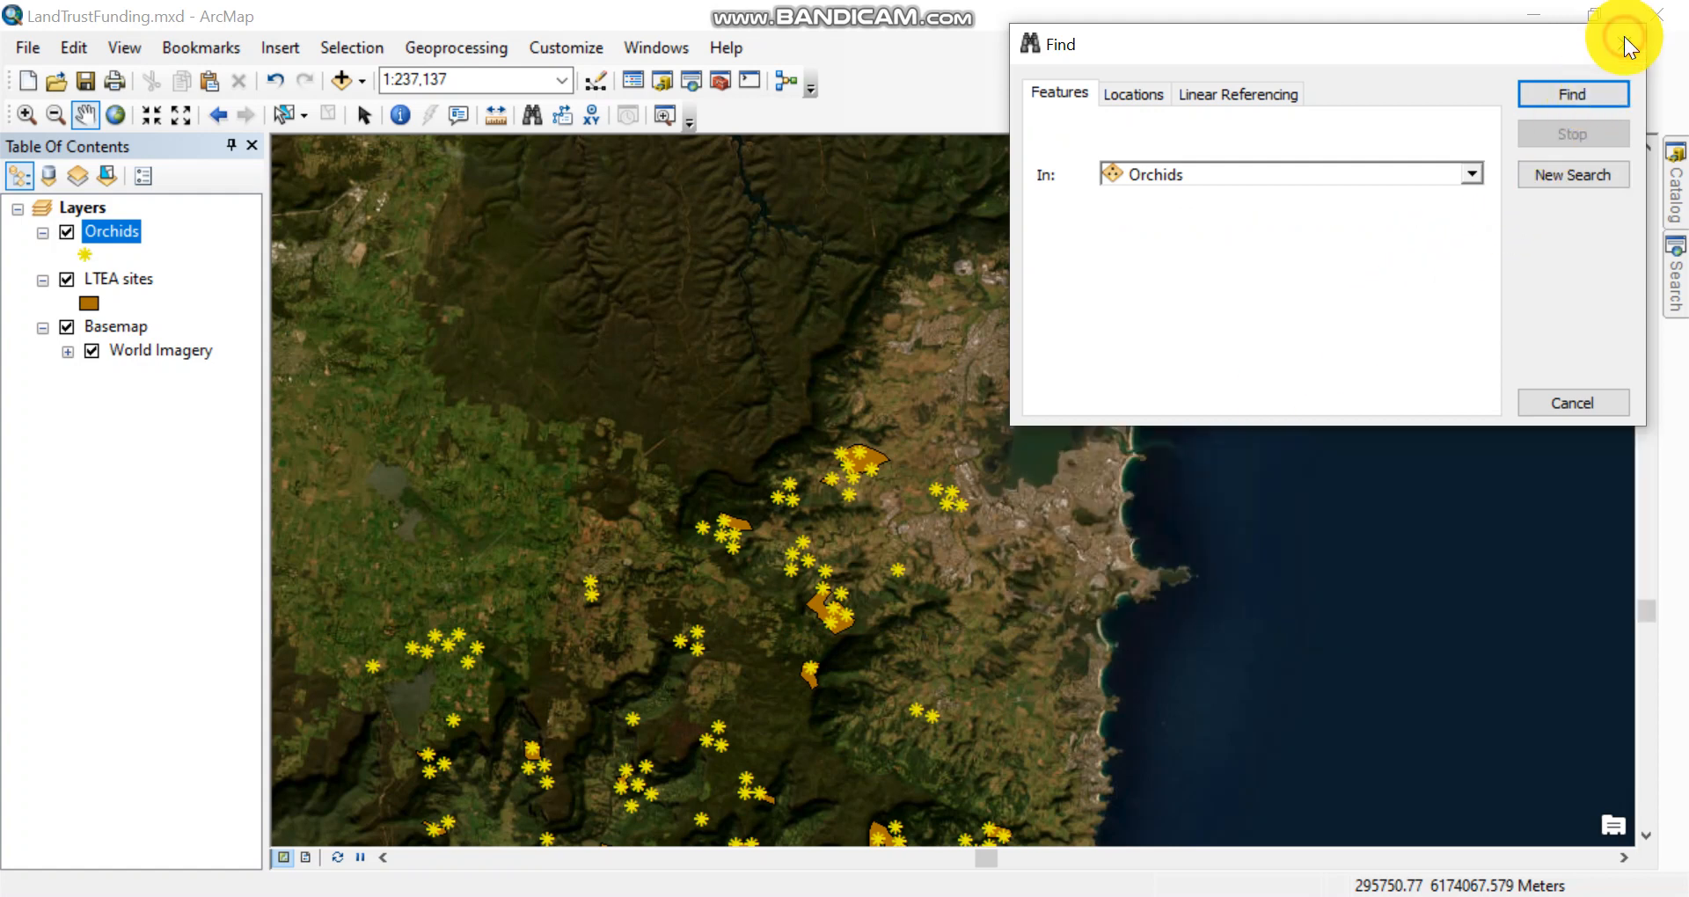
click(403, 115)
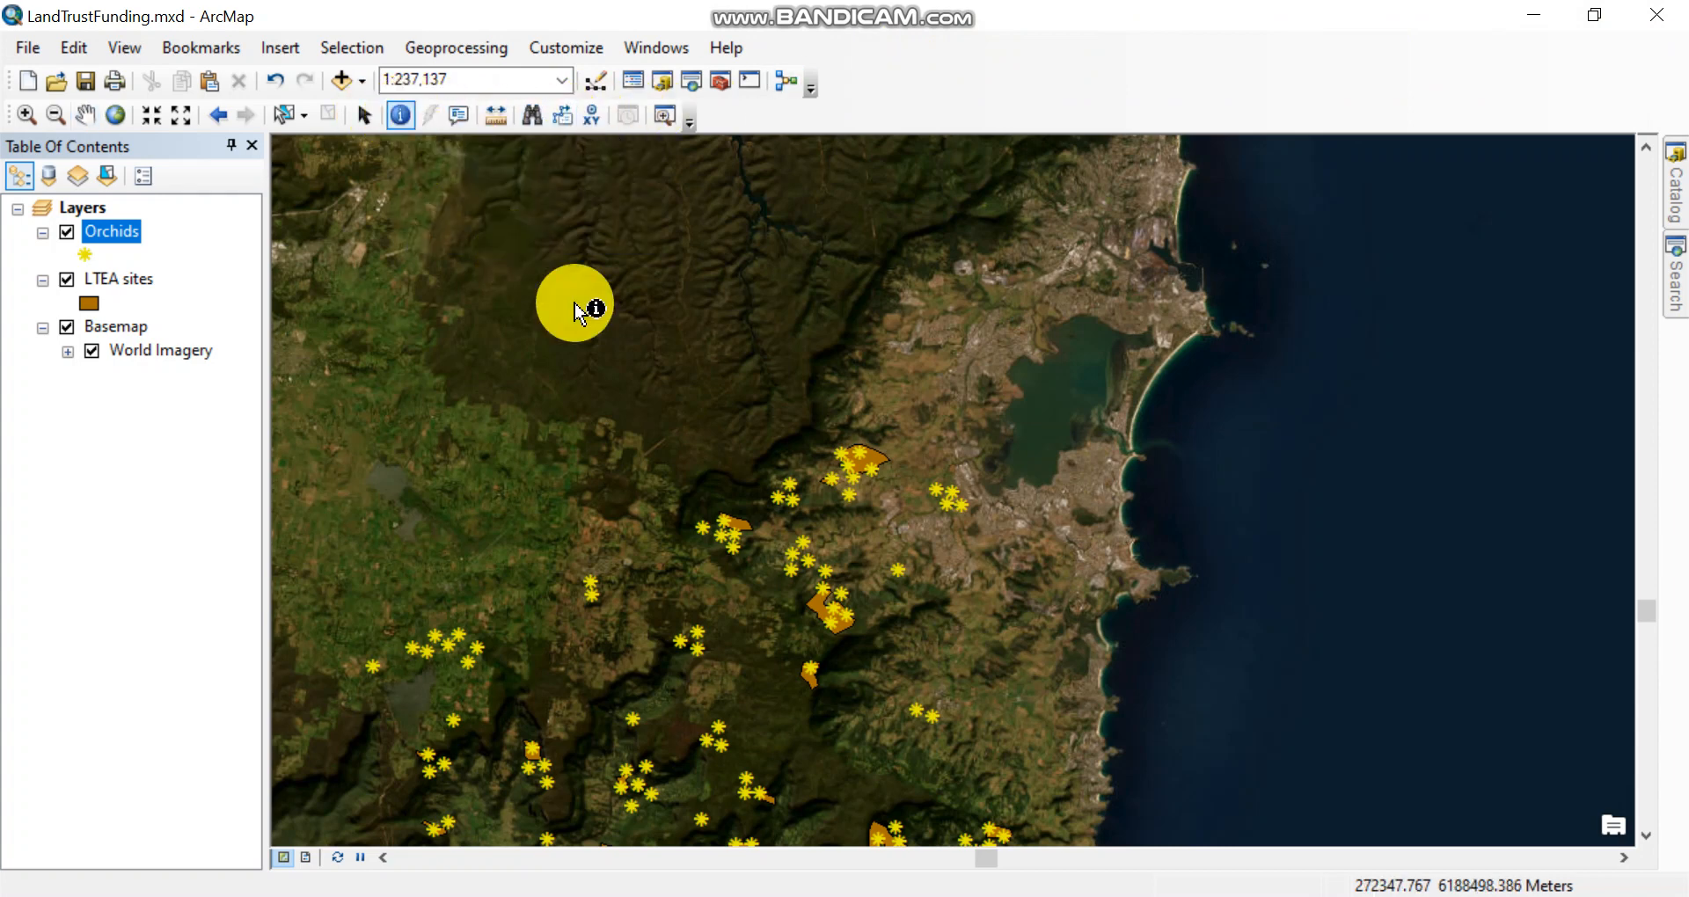
click(725, 520)
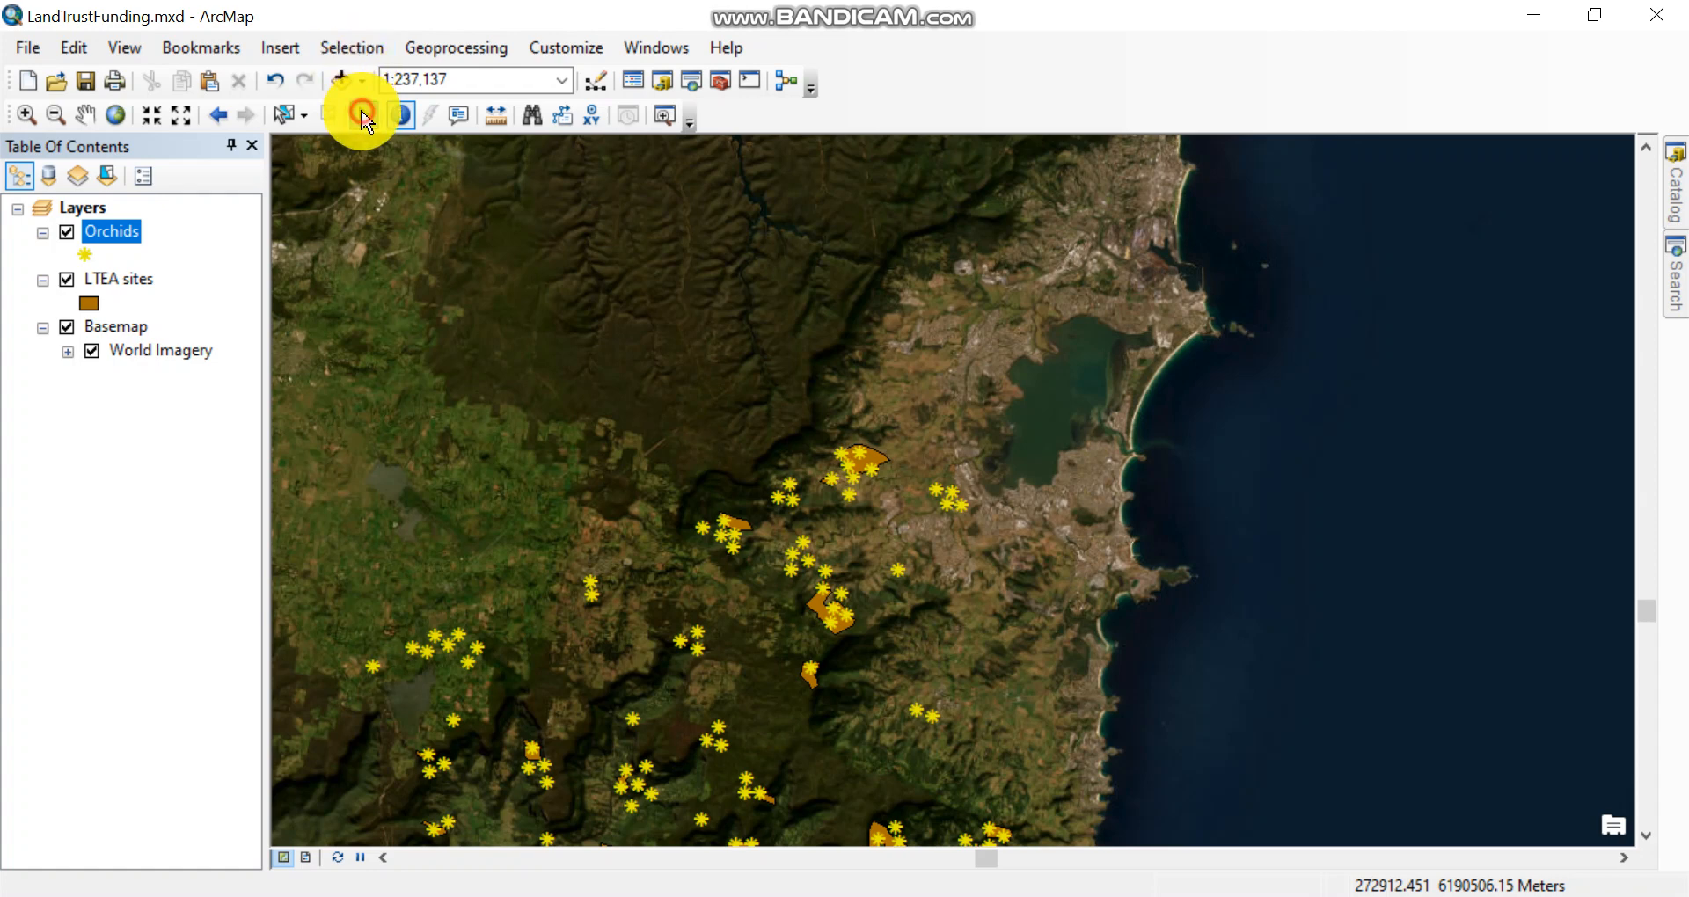
Start a Select By Attributes query with Orchids as the target layer, moving its window clear of the map features
click(350, 58)
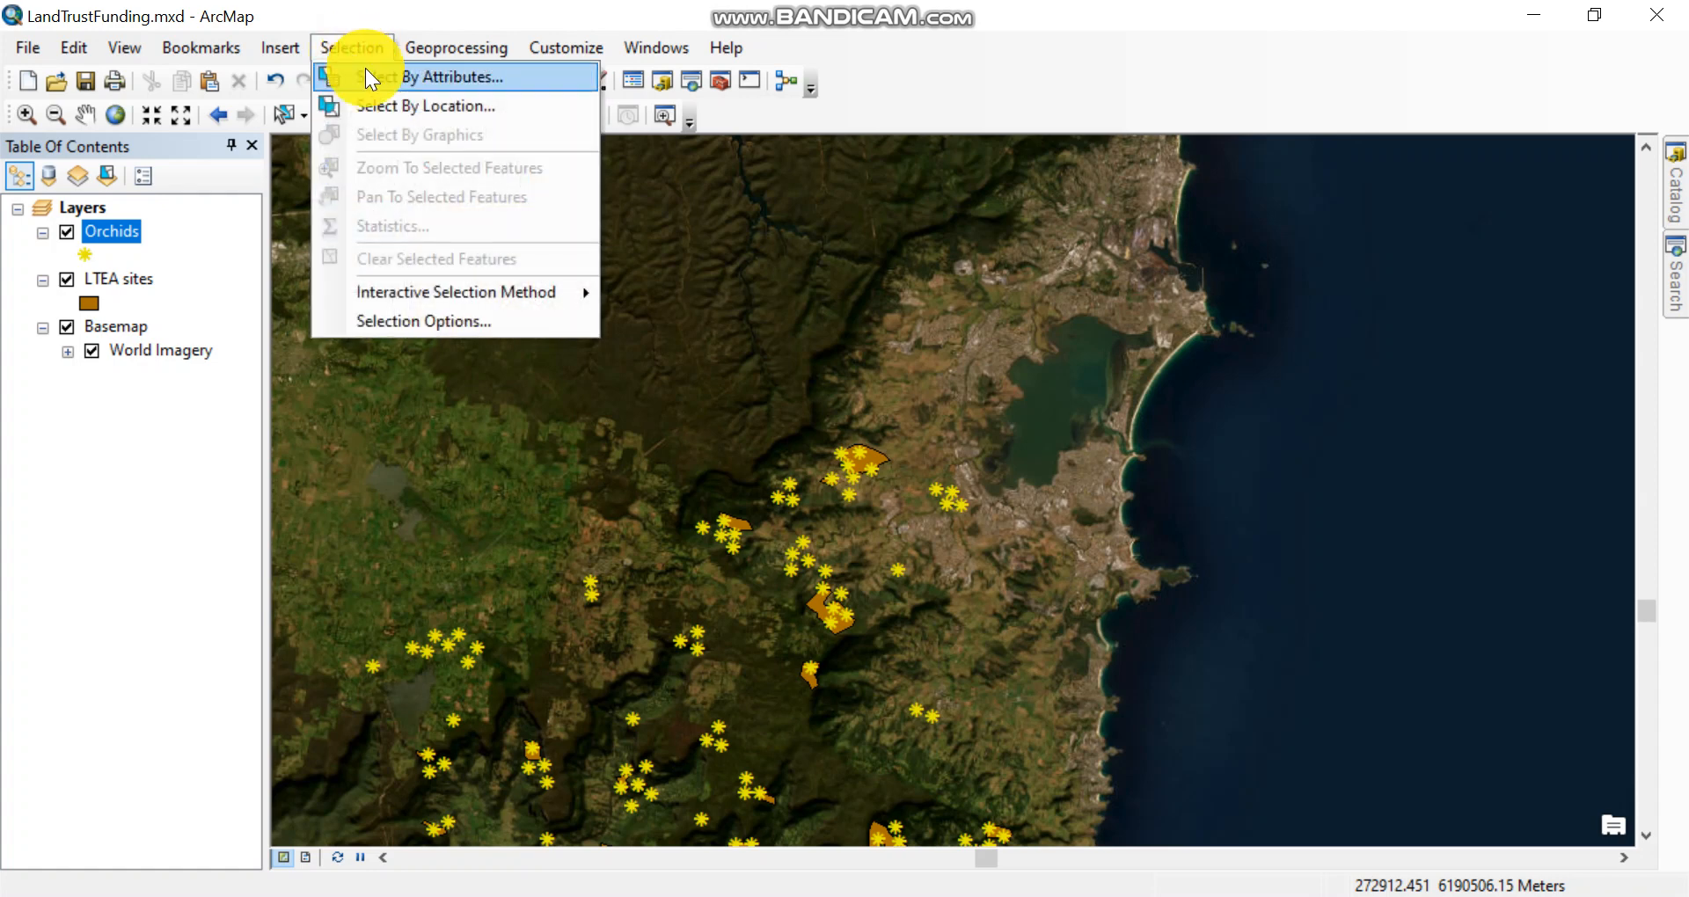
click(372, 76)
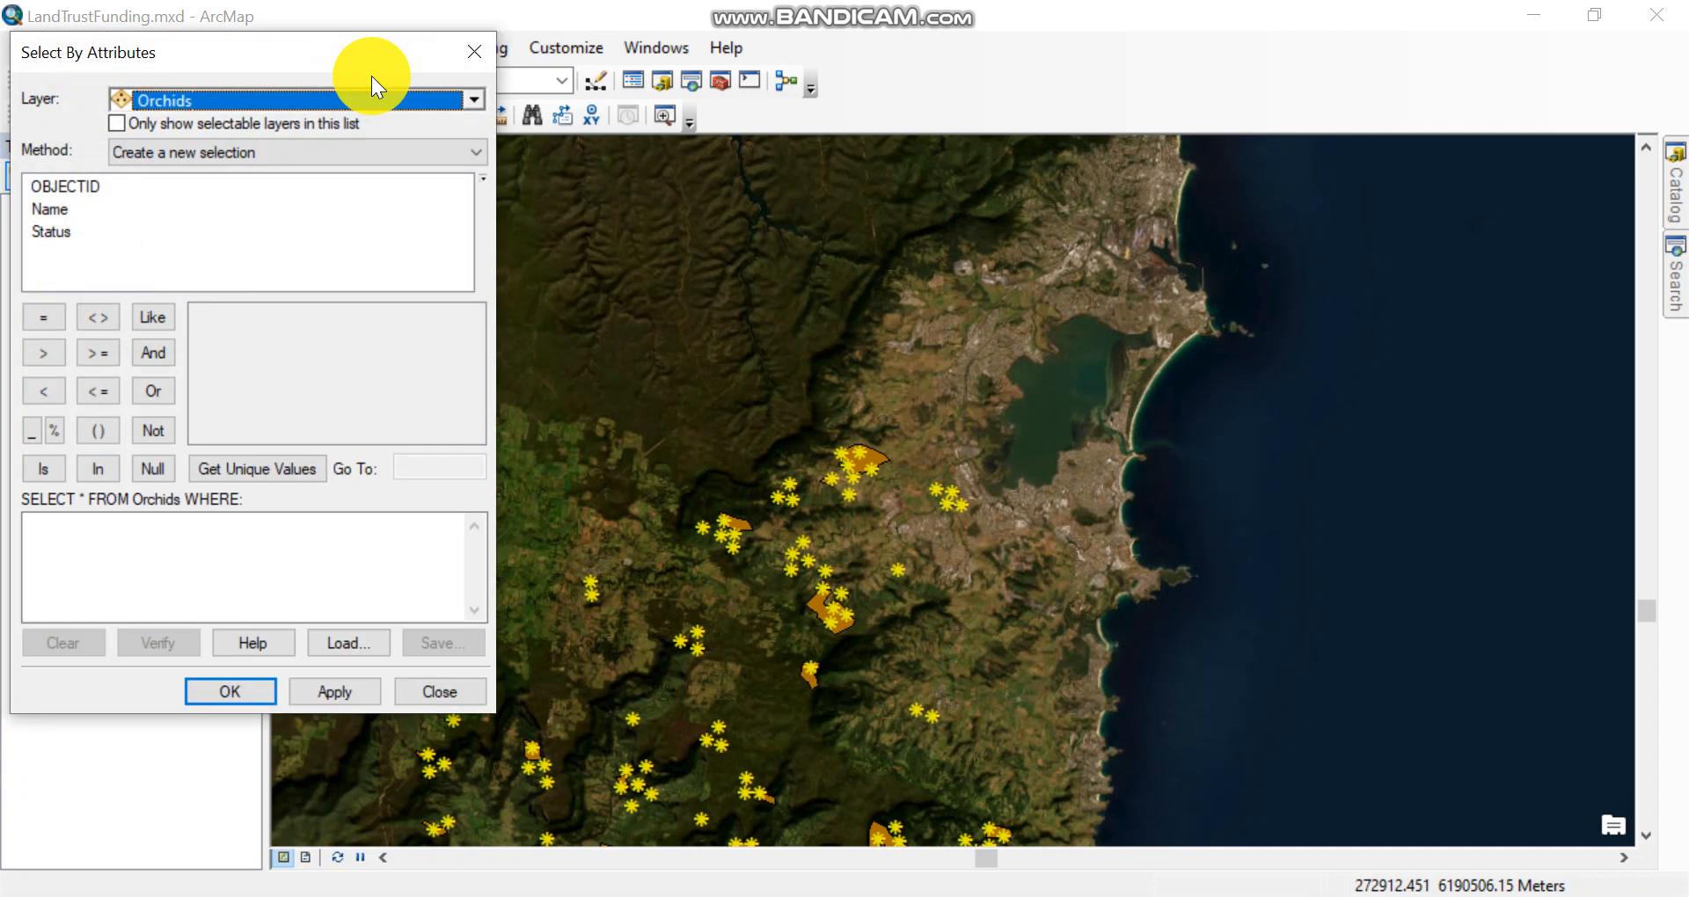
drag(312, 49, 1153, 51)
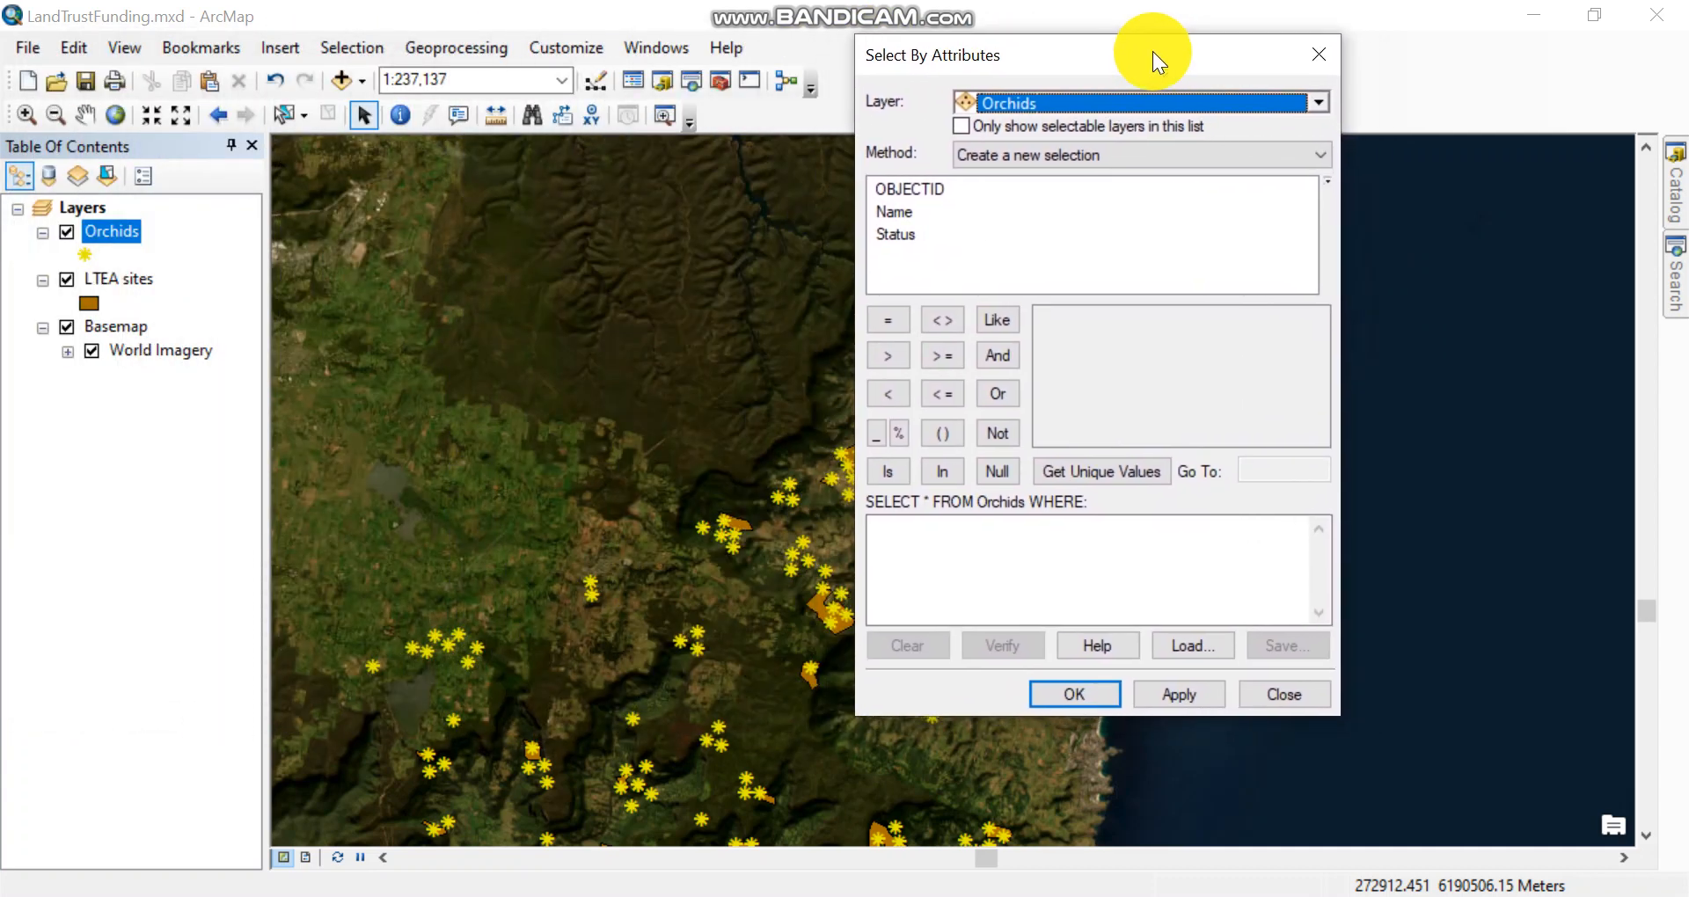
click(1316, 103)
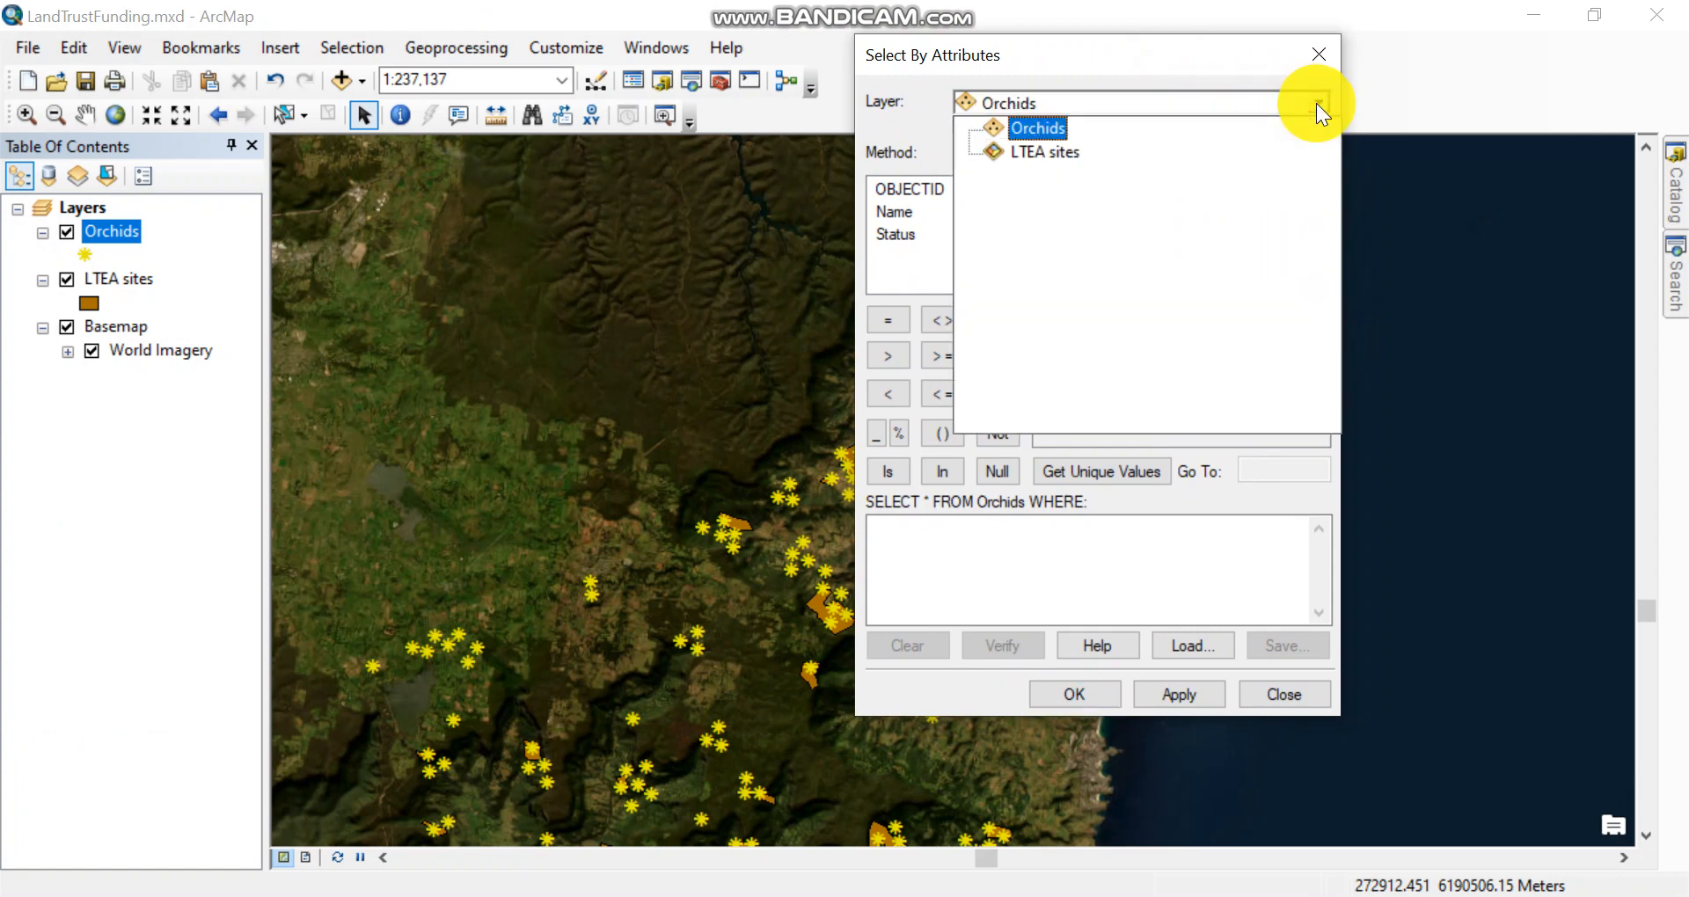
click(1031, 127)
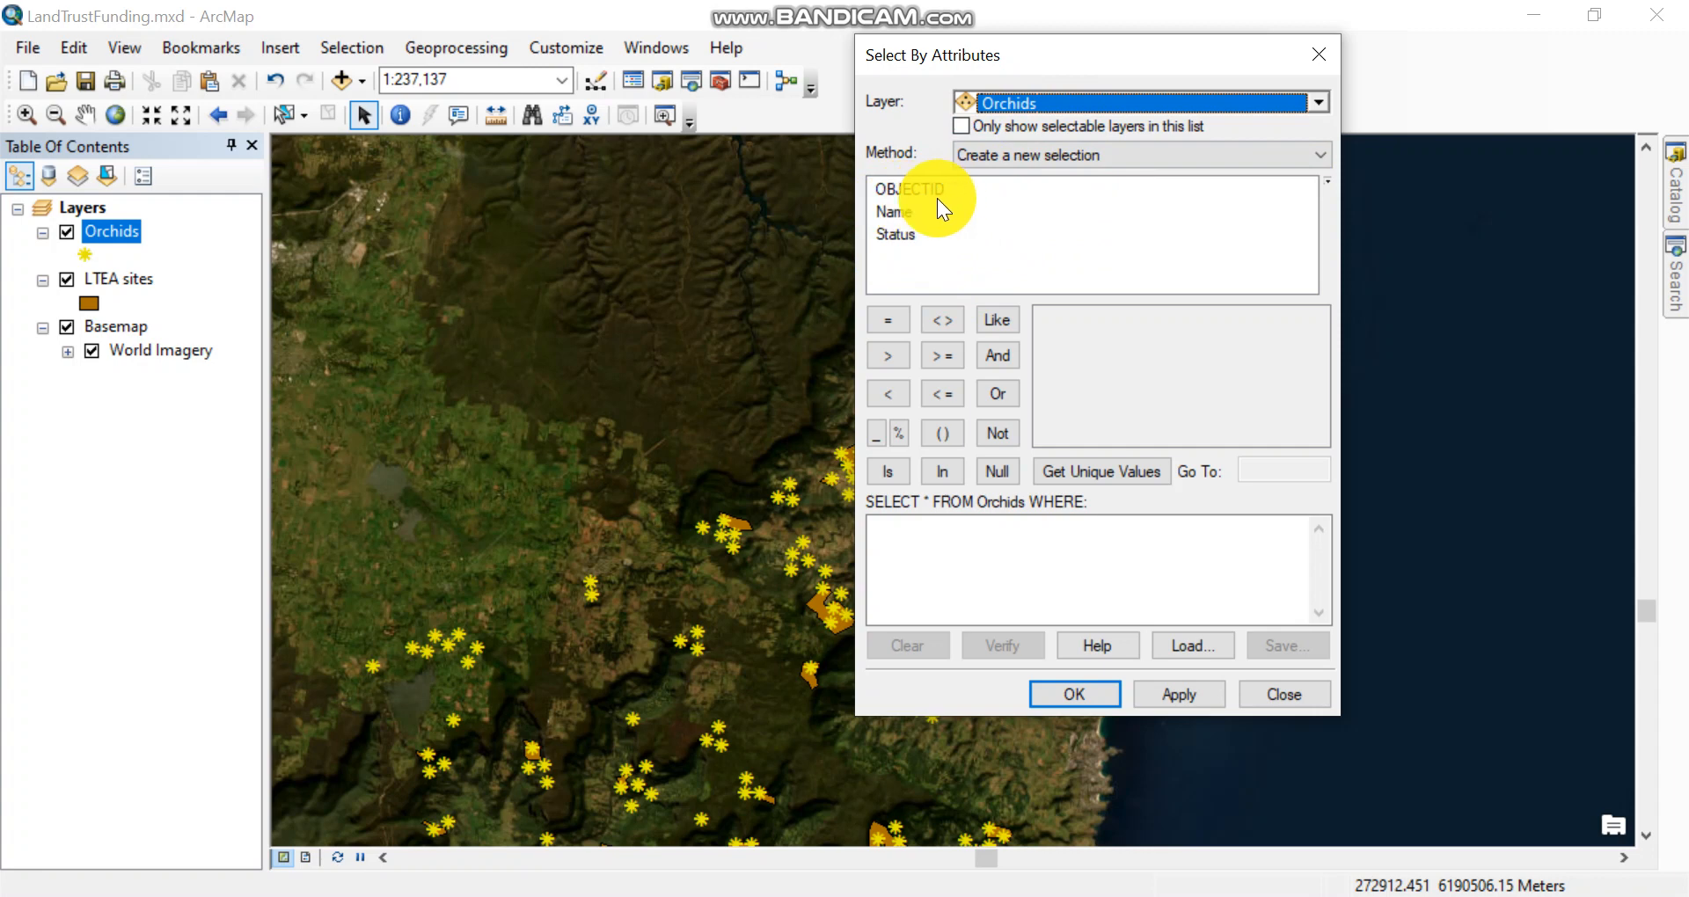
Build the selection expression Status = 'Threatened' for the Orchids layer, using the field's unique values
double_click(904, 234)
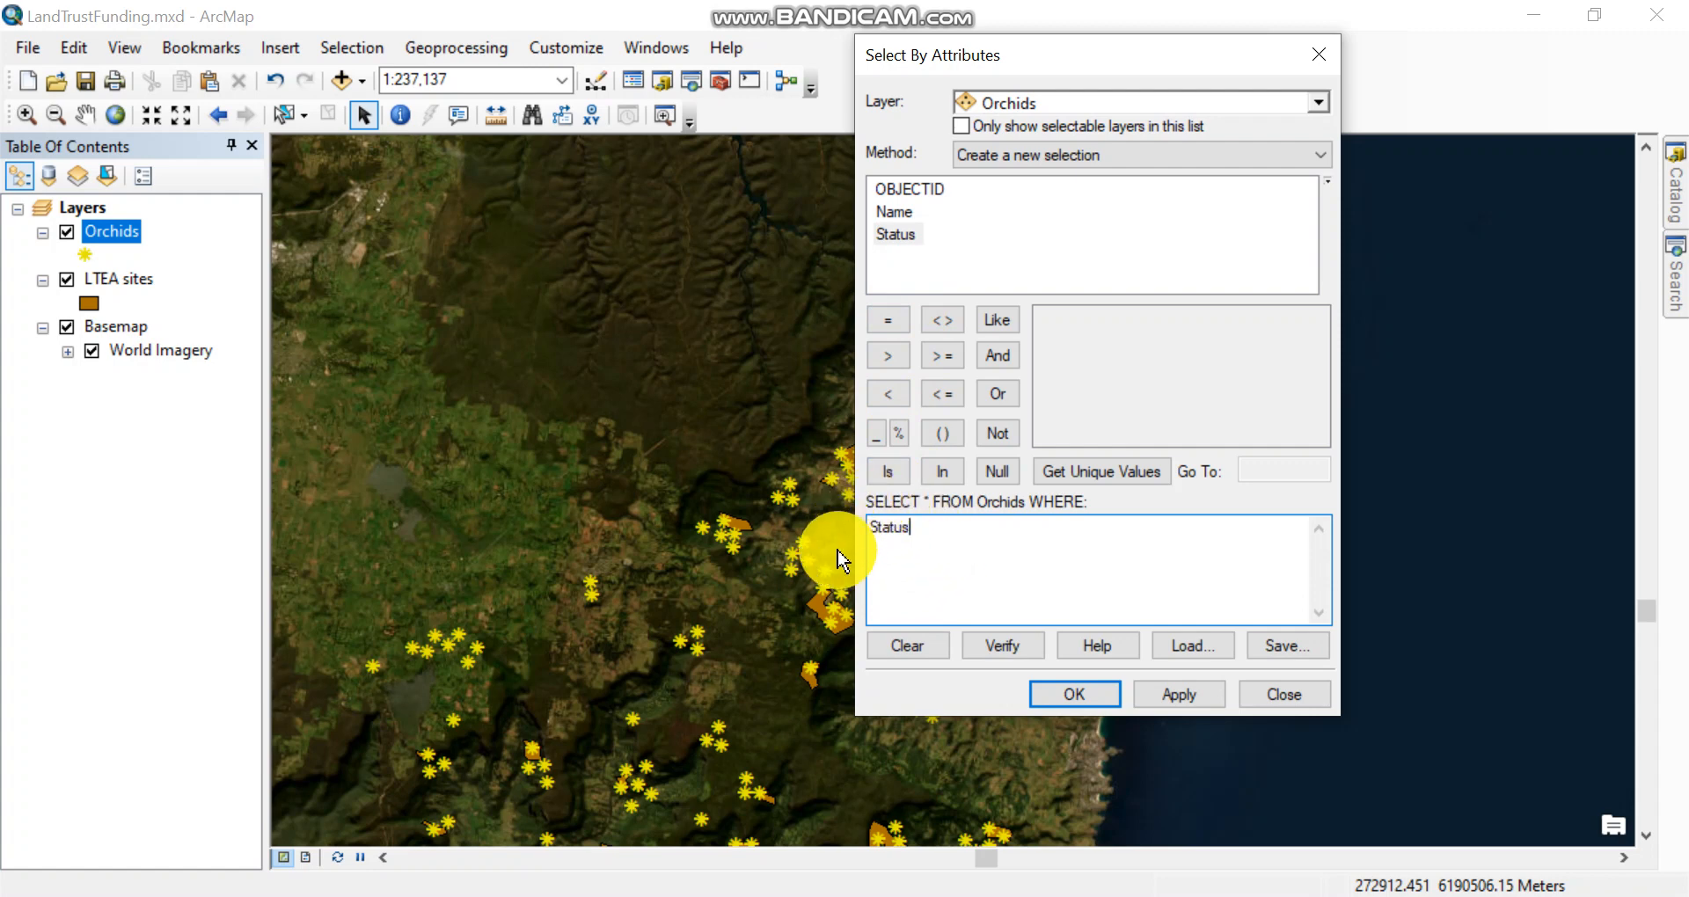
click(887, 324)
click(887, 325)
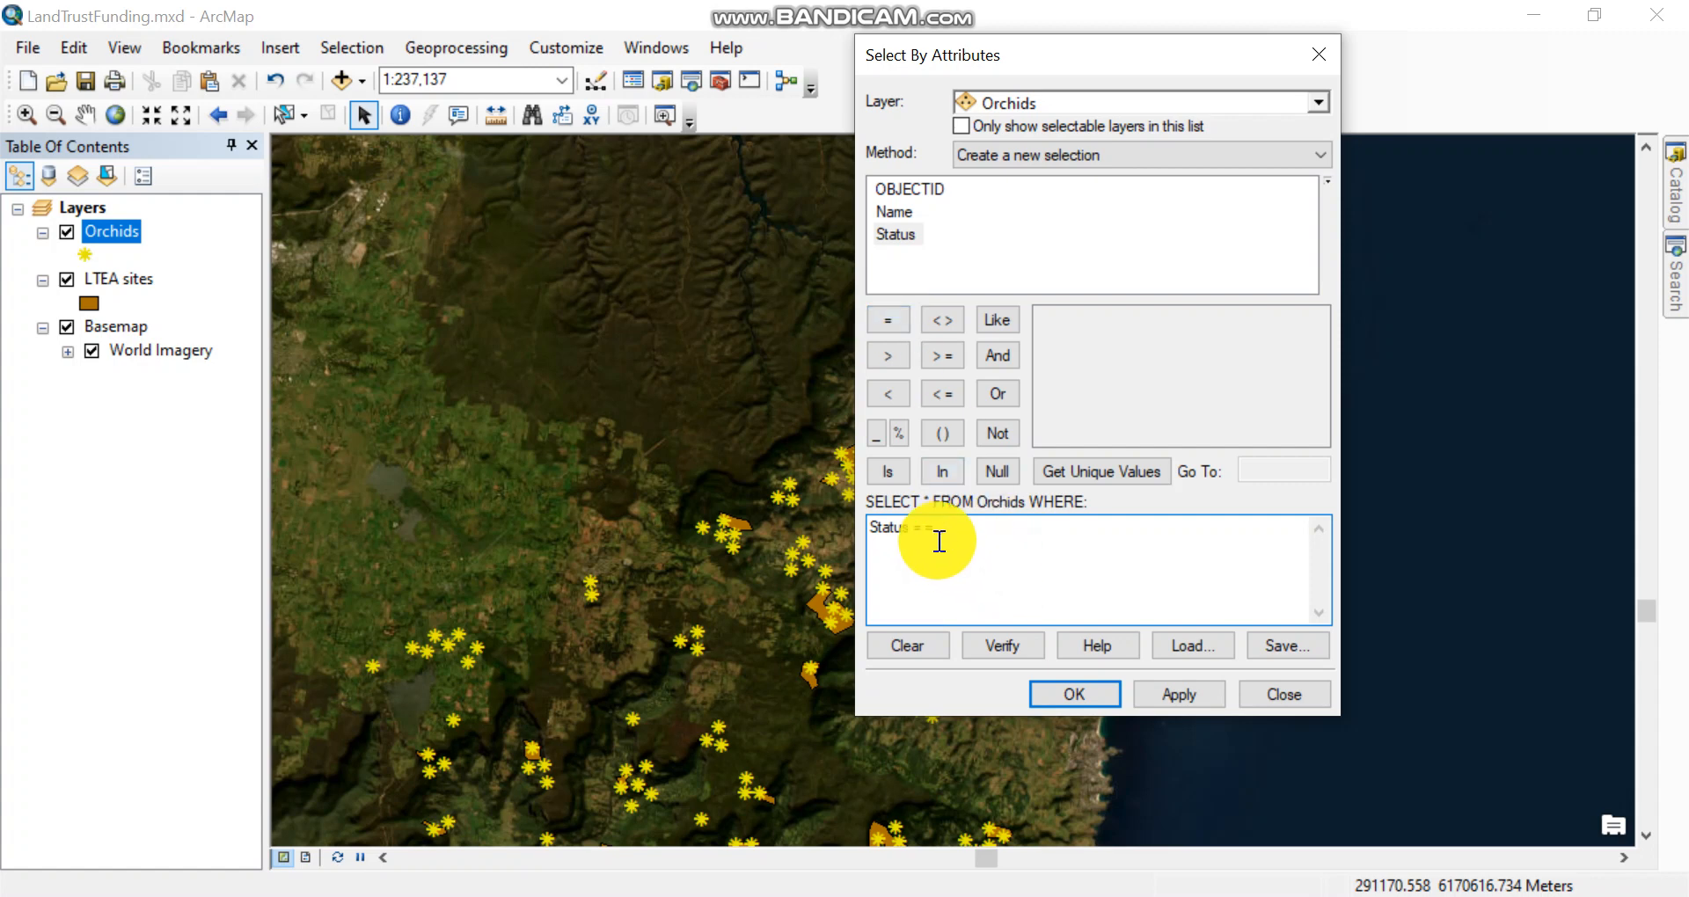
key(BackSpace)
click(1084, 473)
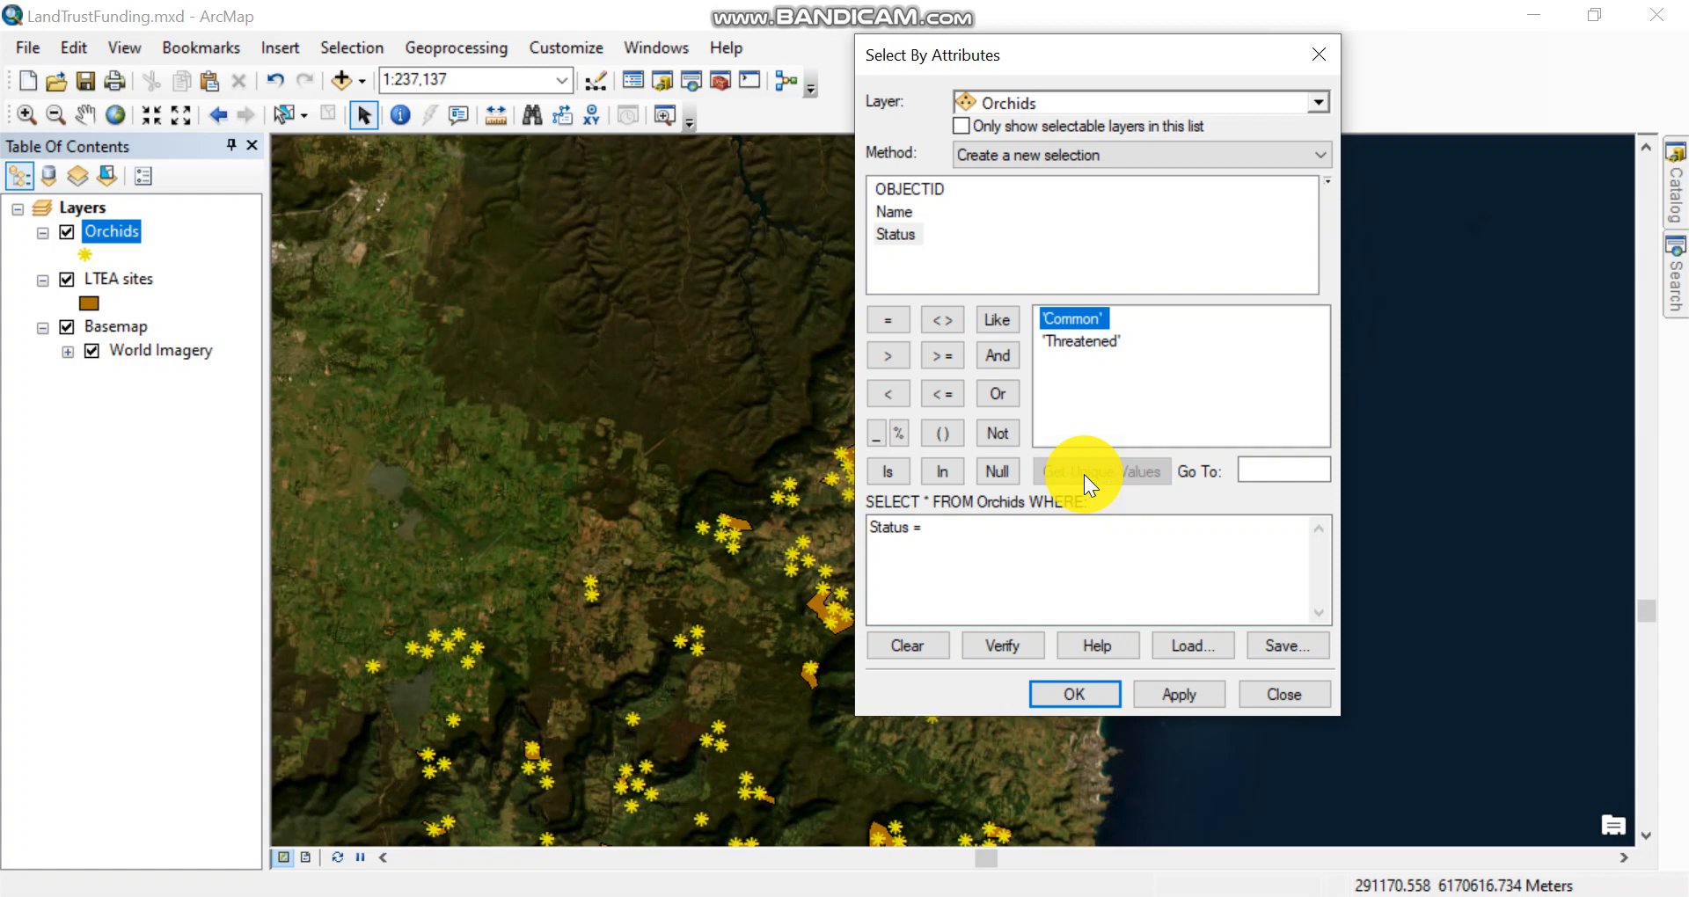
click(1068, 340)
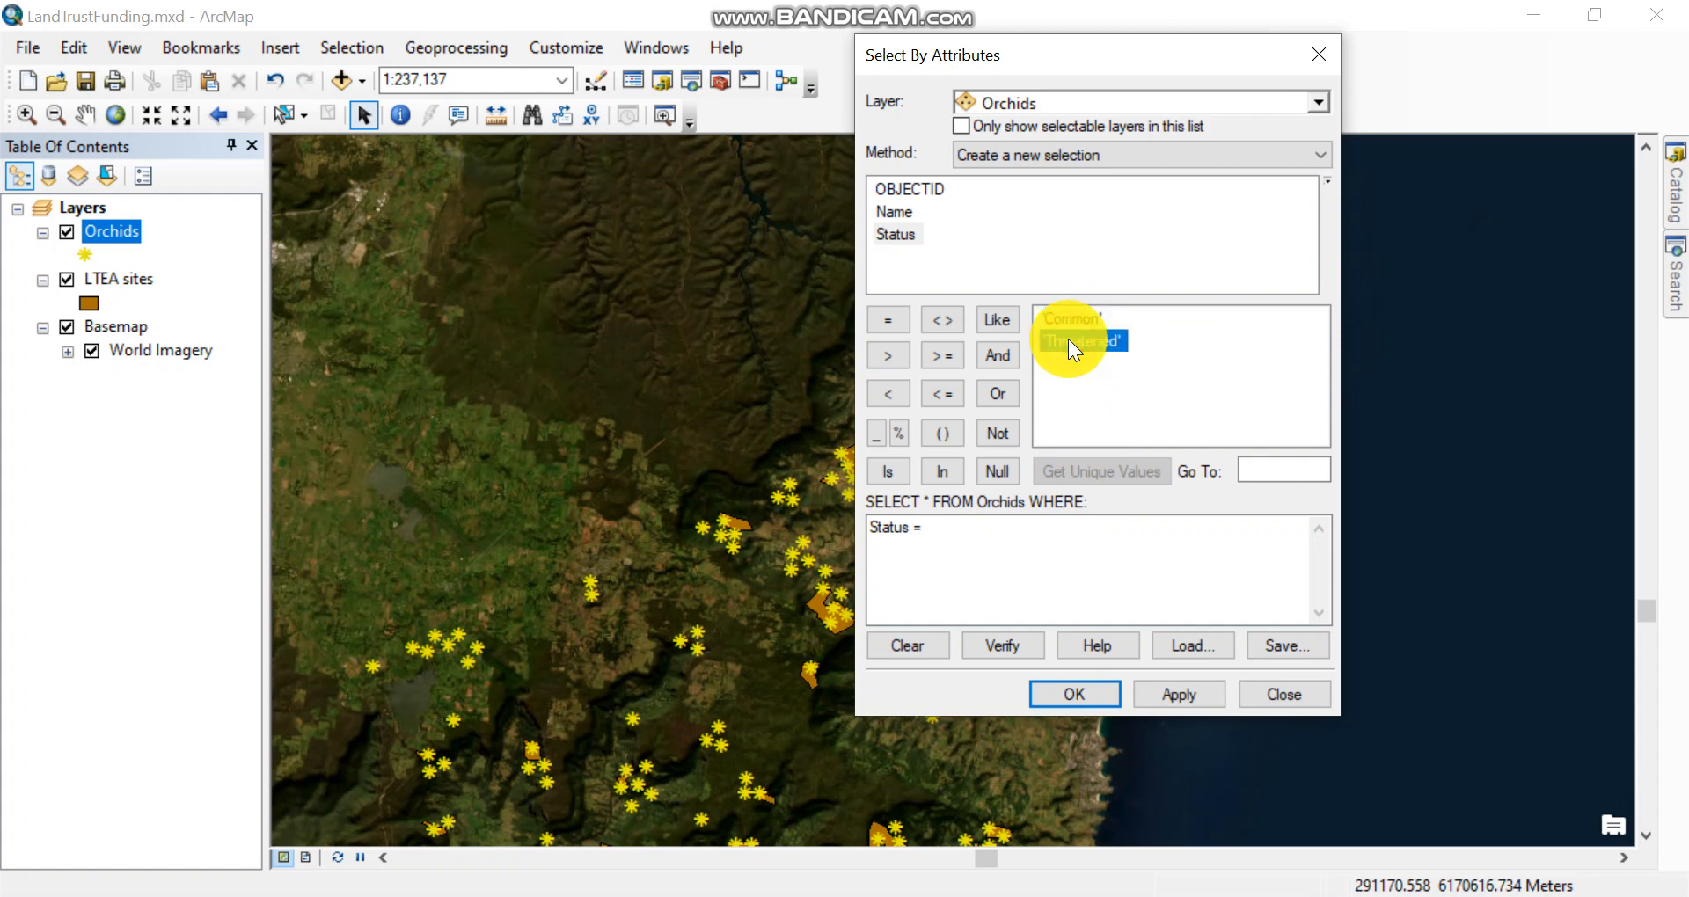
double_click(1068, 339)
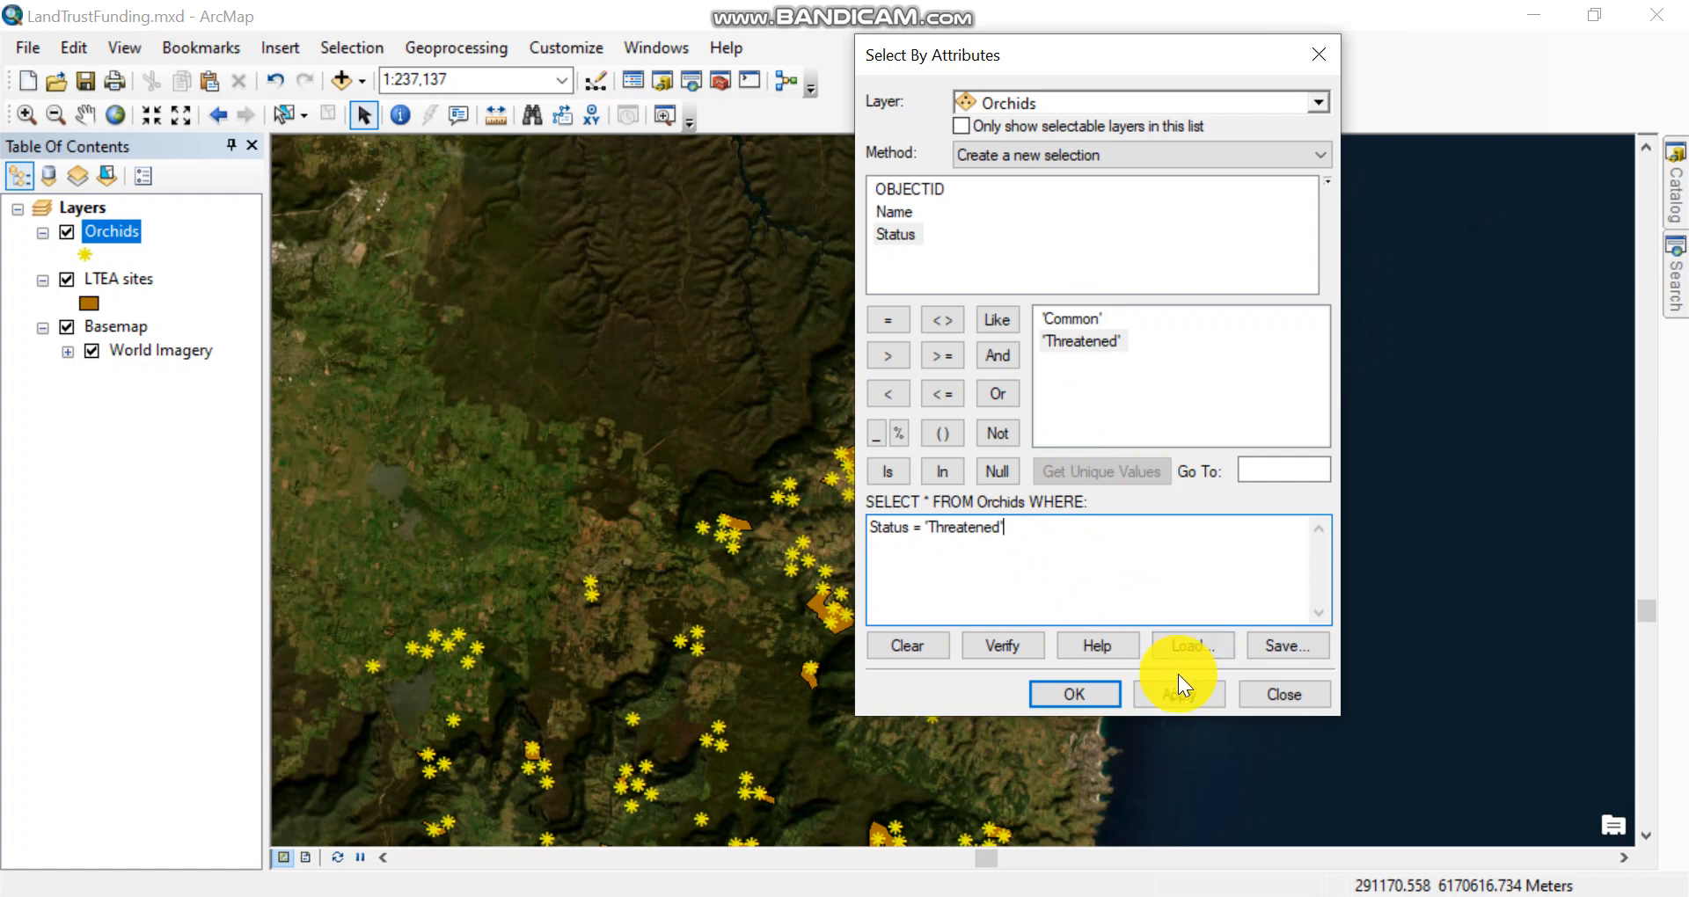
Verify the Status expression and apply it to select the threatened orchids on the map
click(1012, 646)
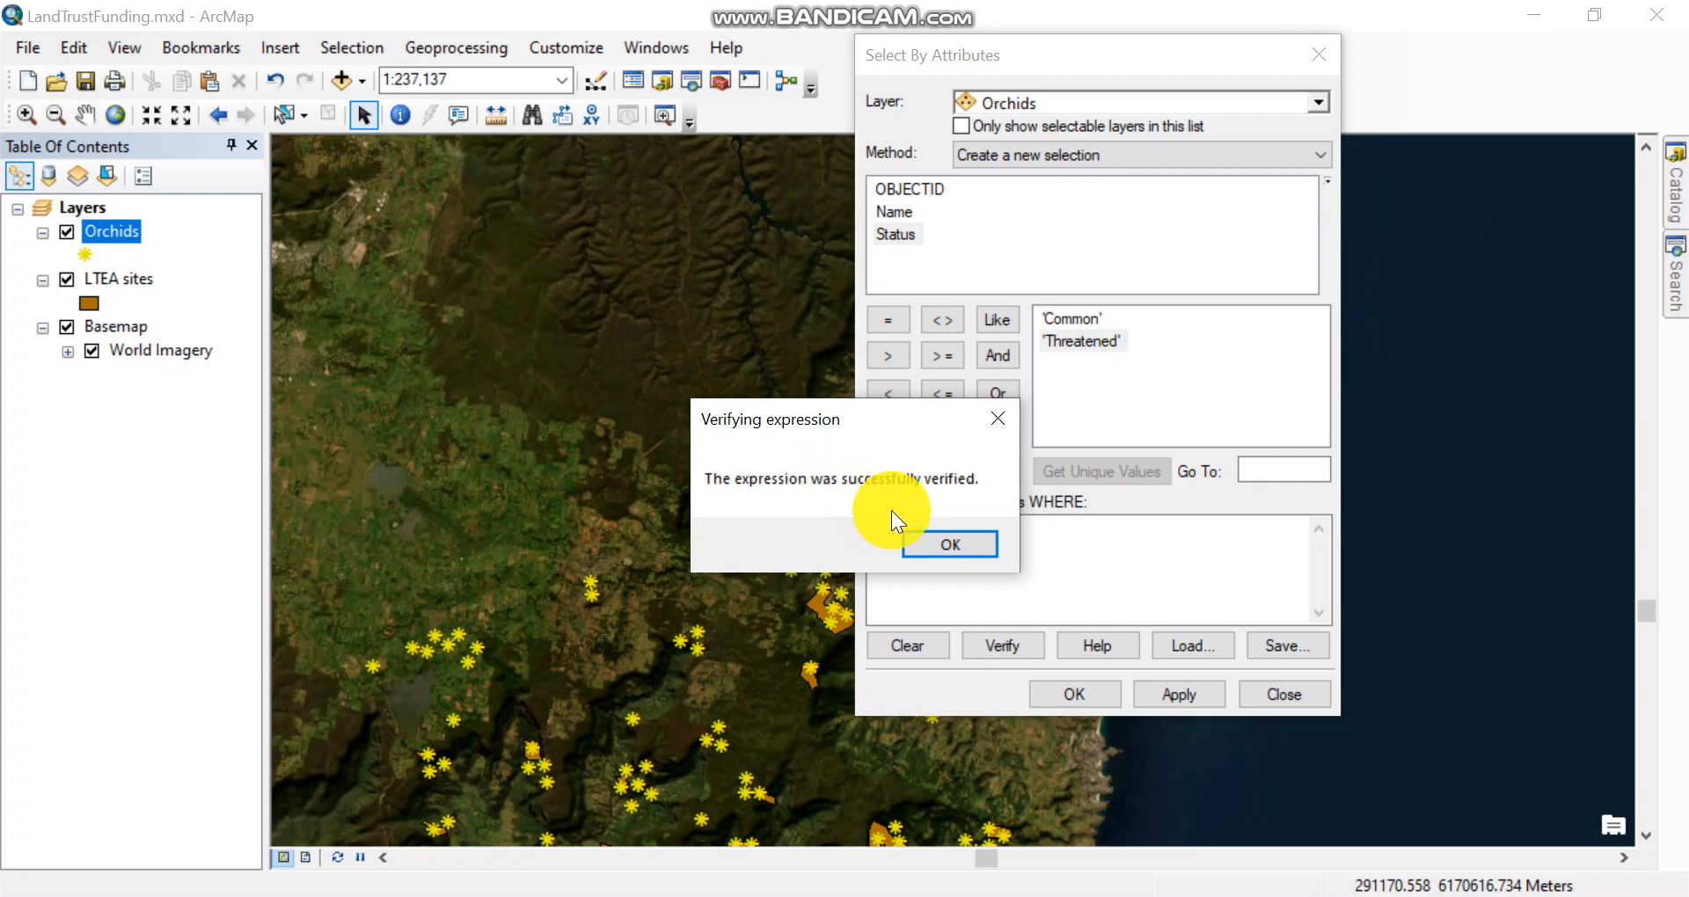
click(950, 545)
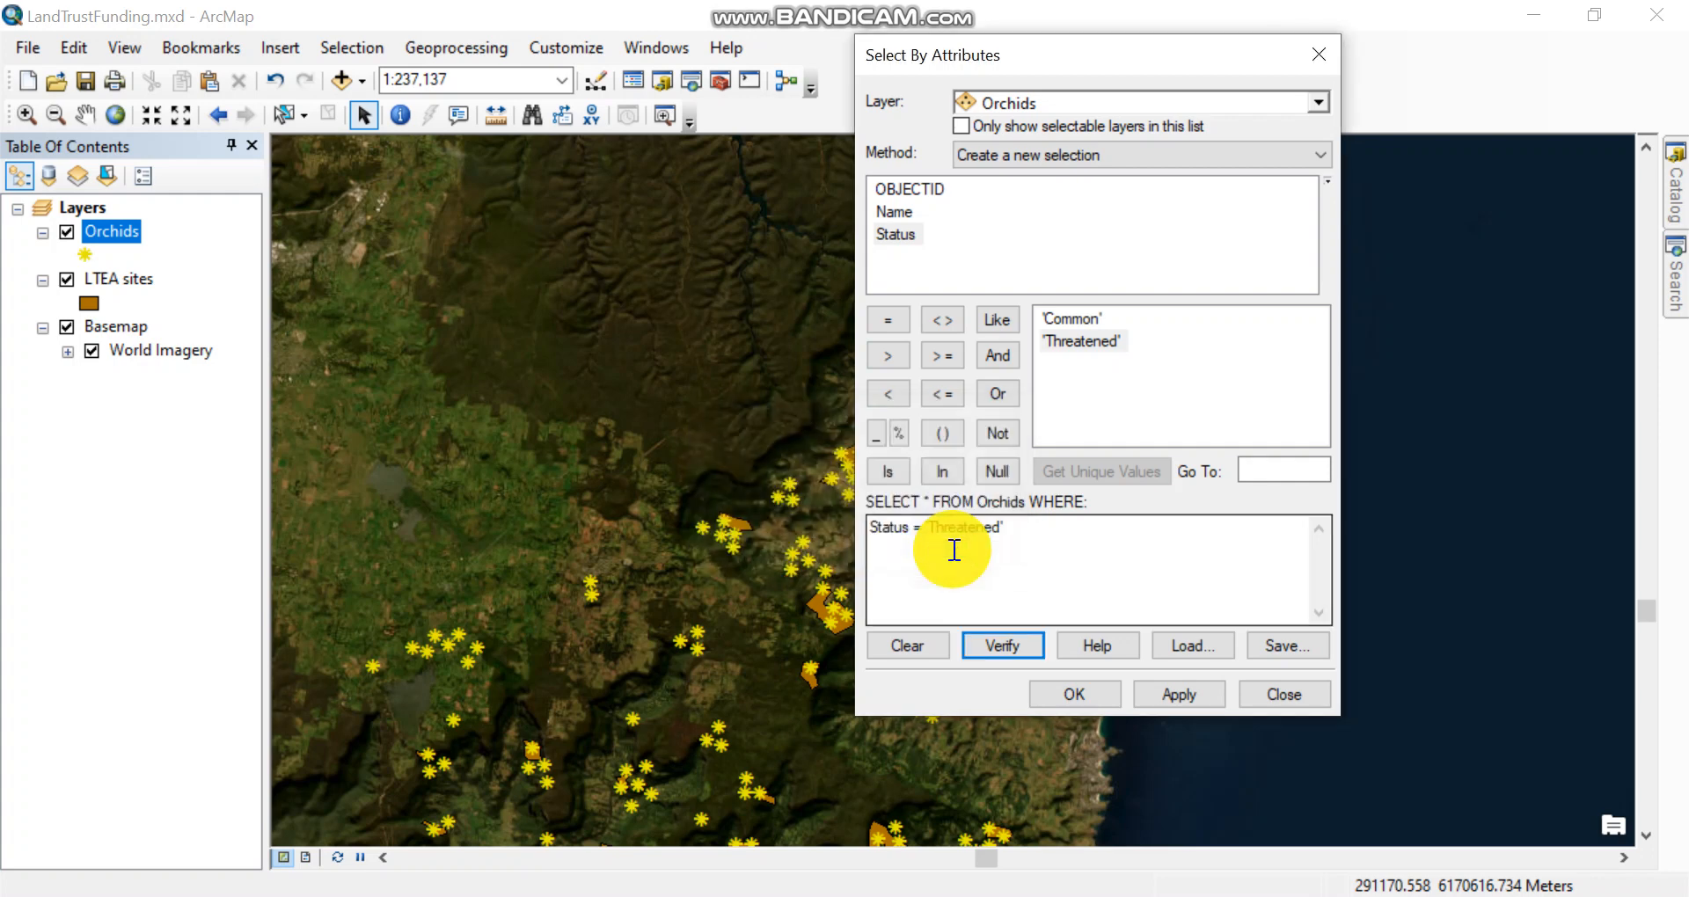
click(1181, 693)
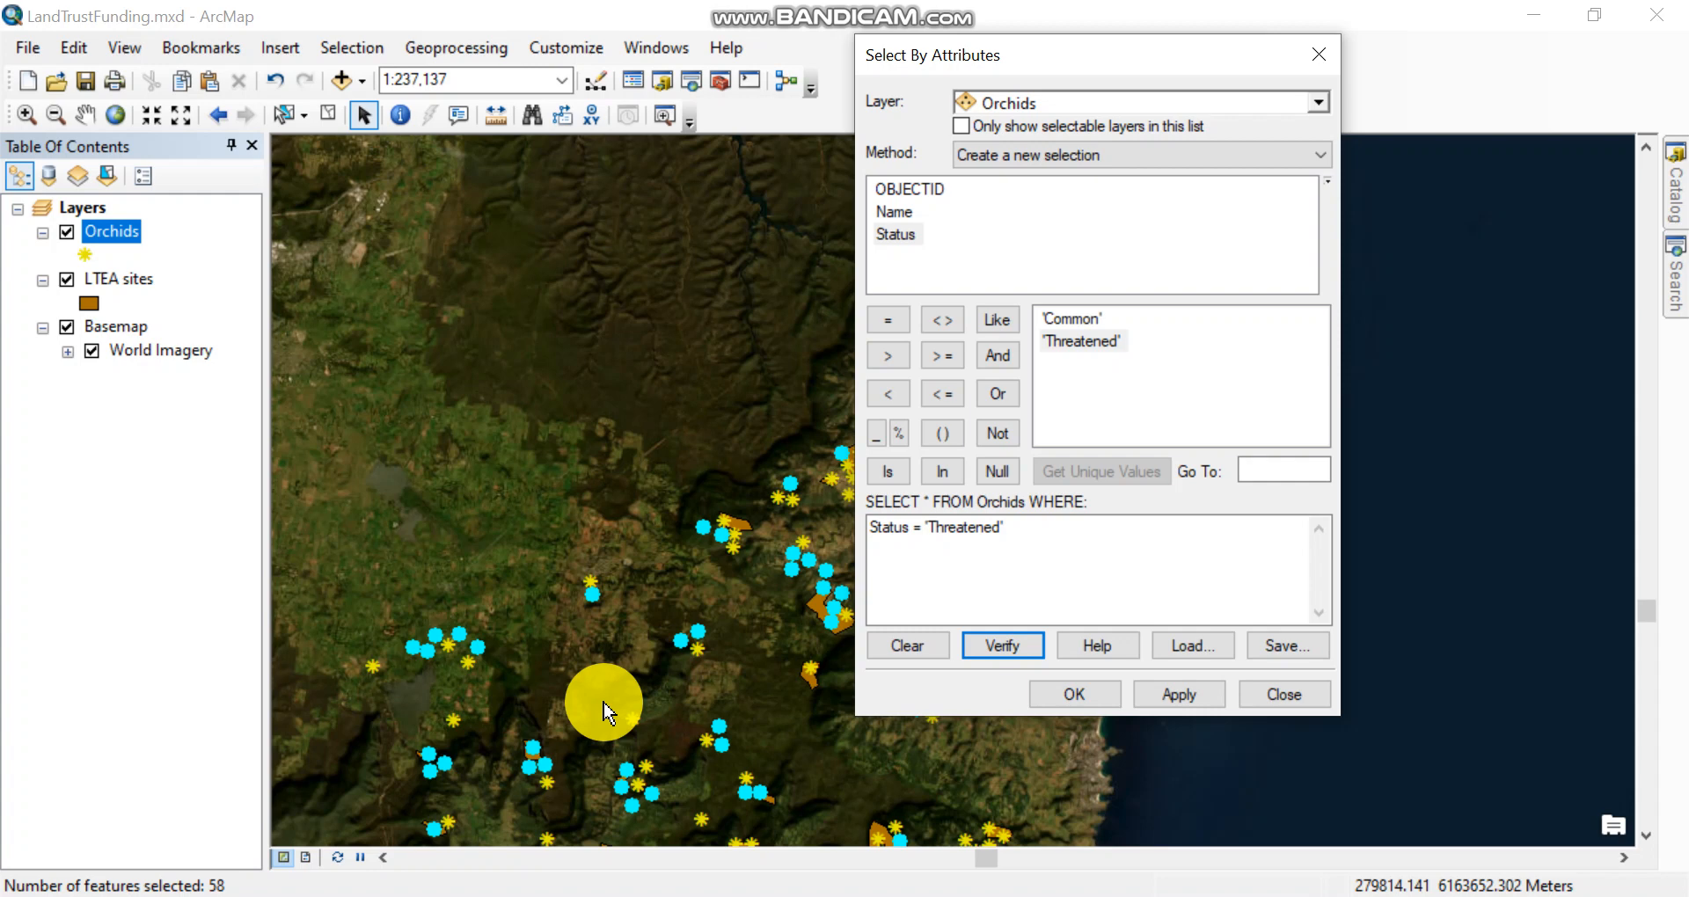
click(1076, 694)
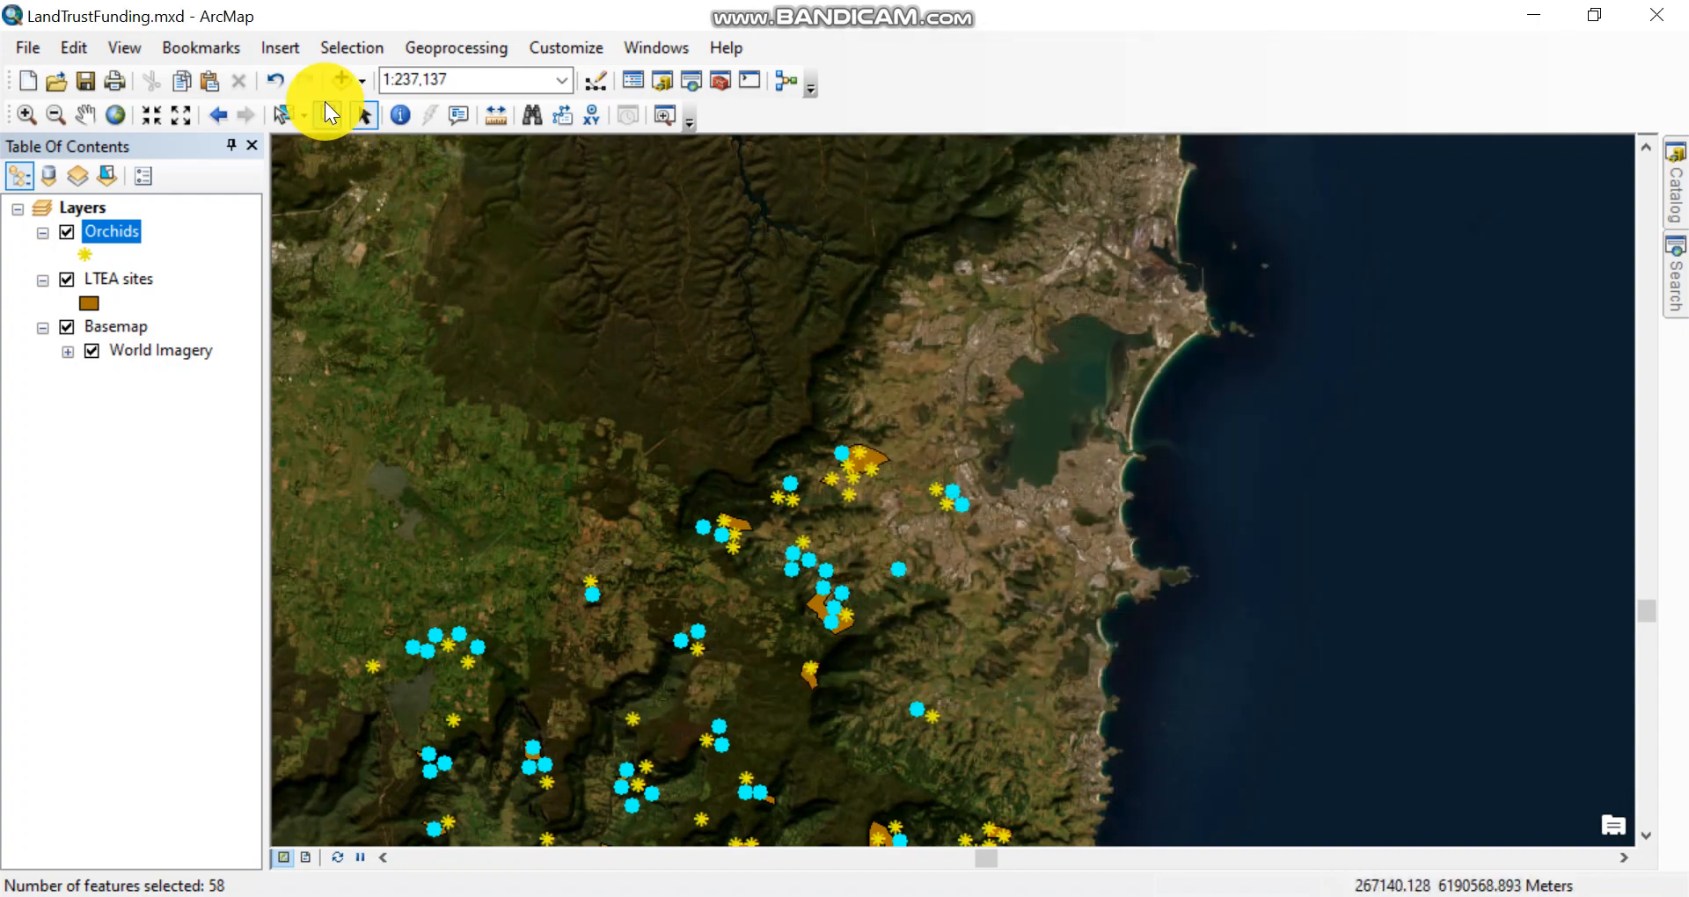
Clear the selected features and open the attribute table of the Orchids layer
click(325, 118)
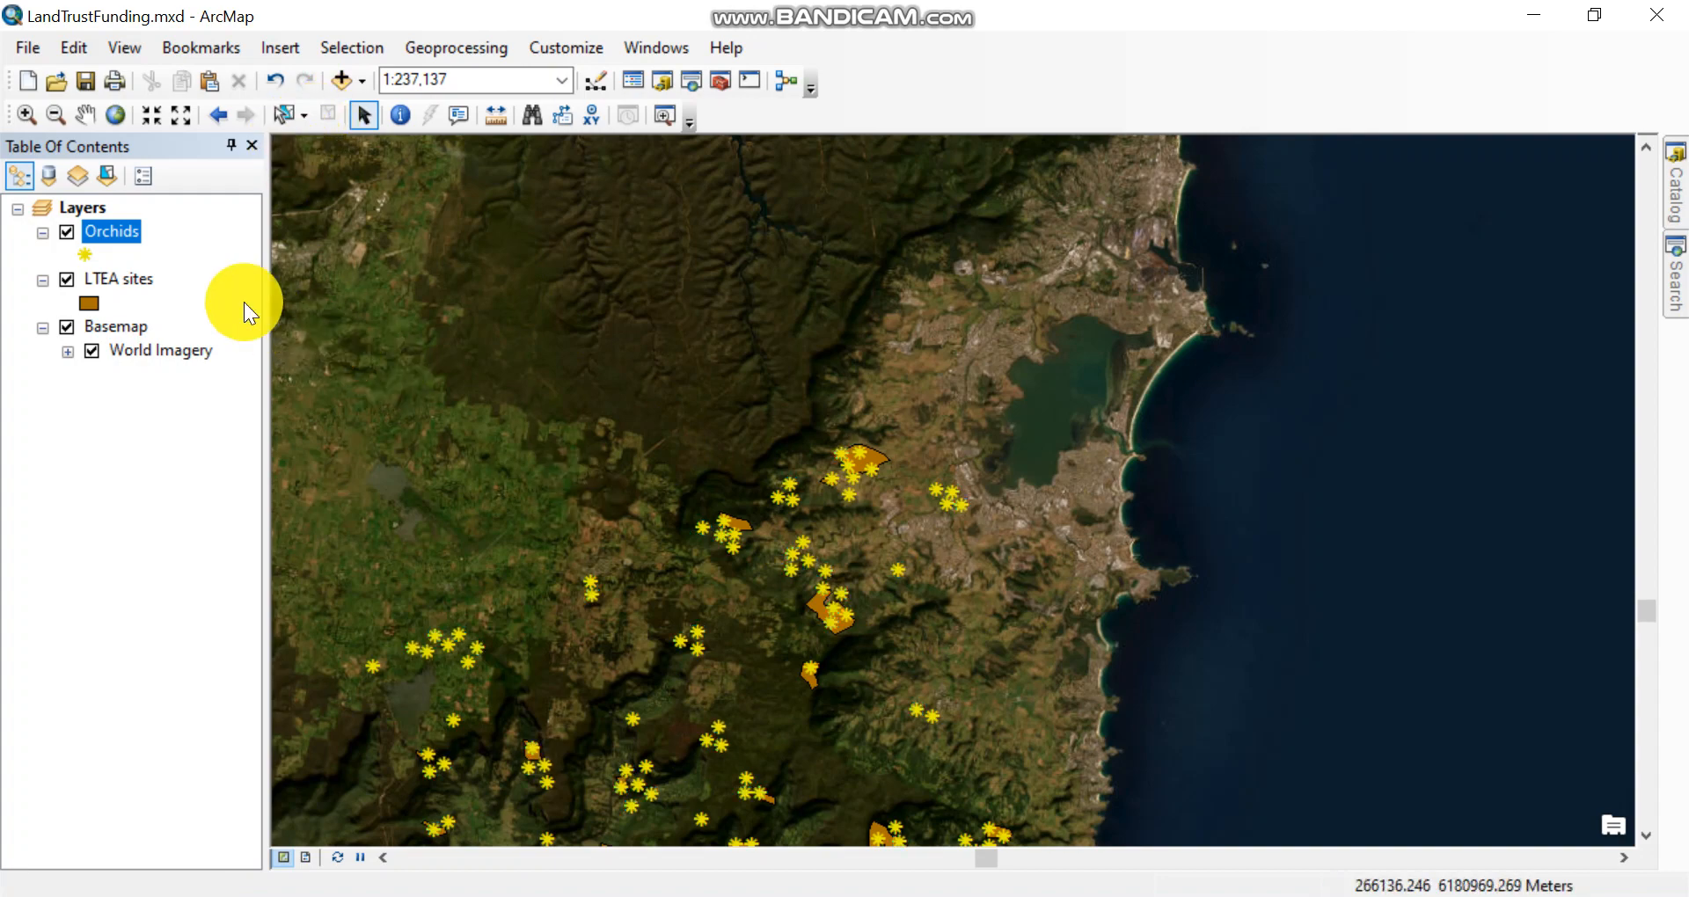
right_click(104, 222)
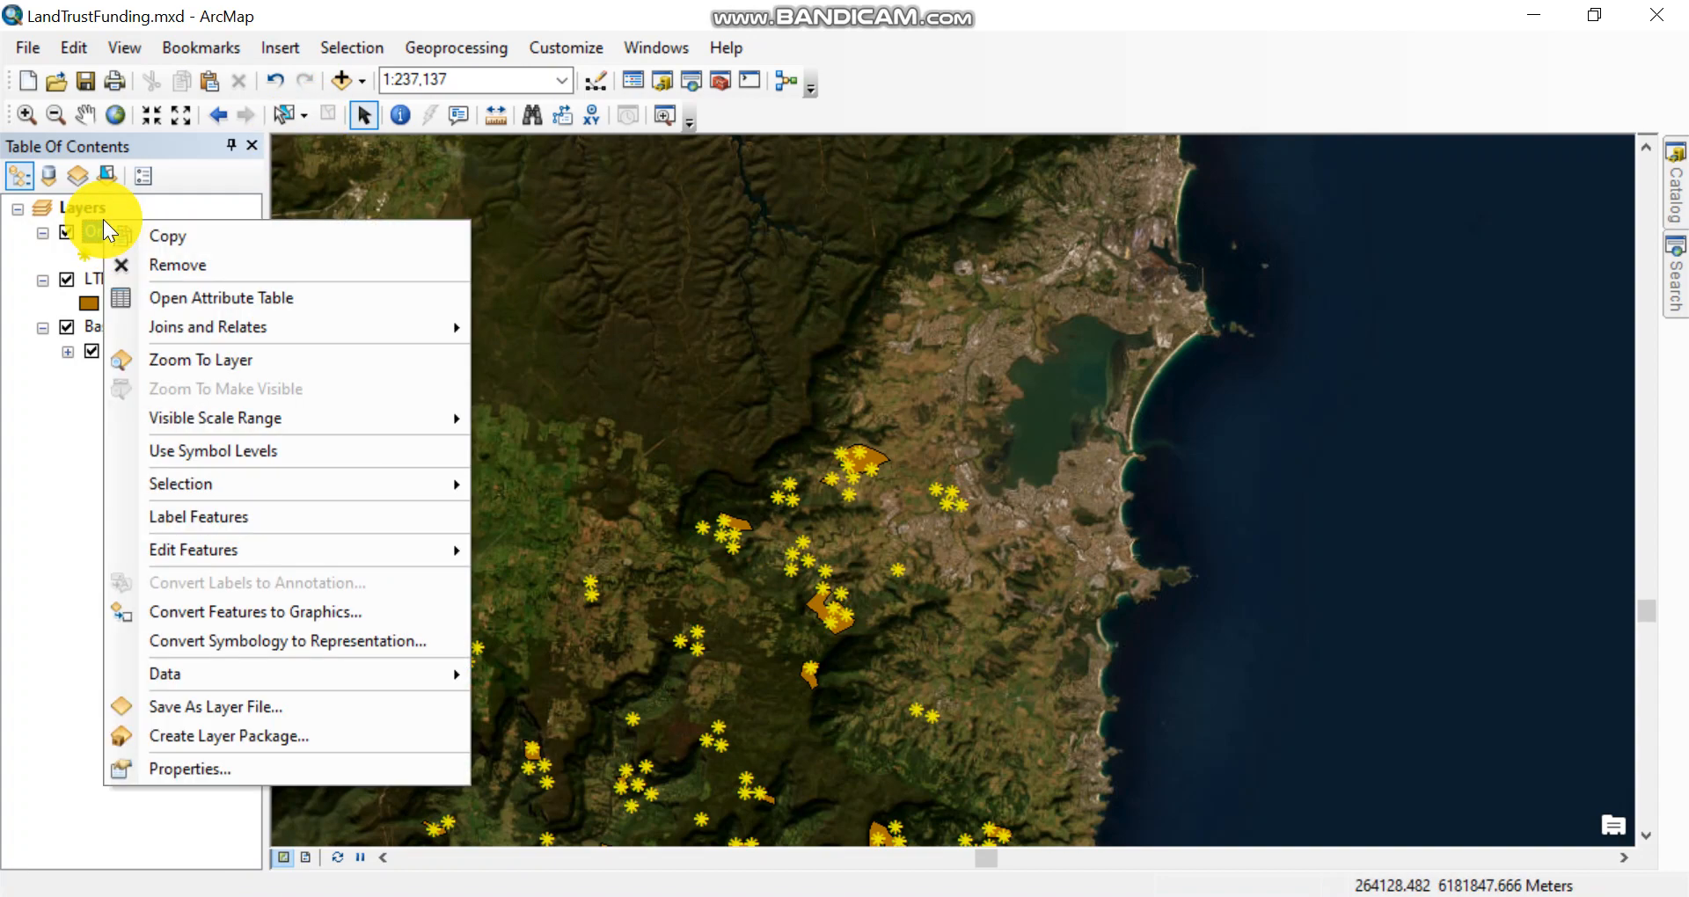
click(176, 295)
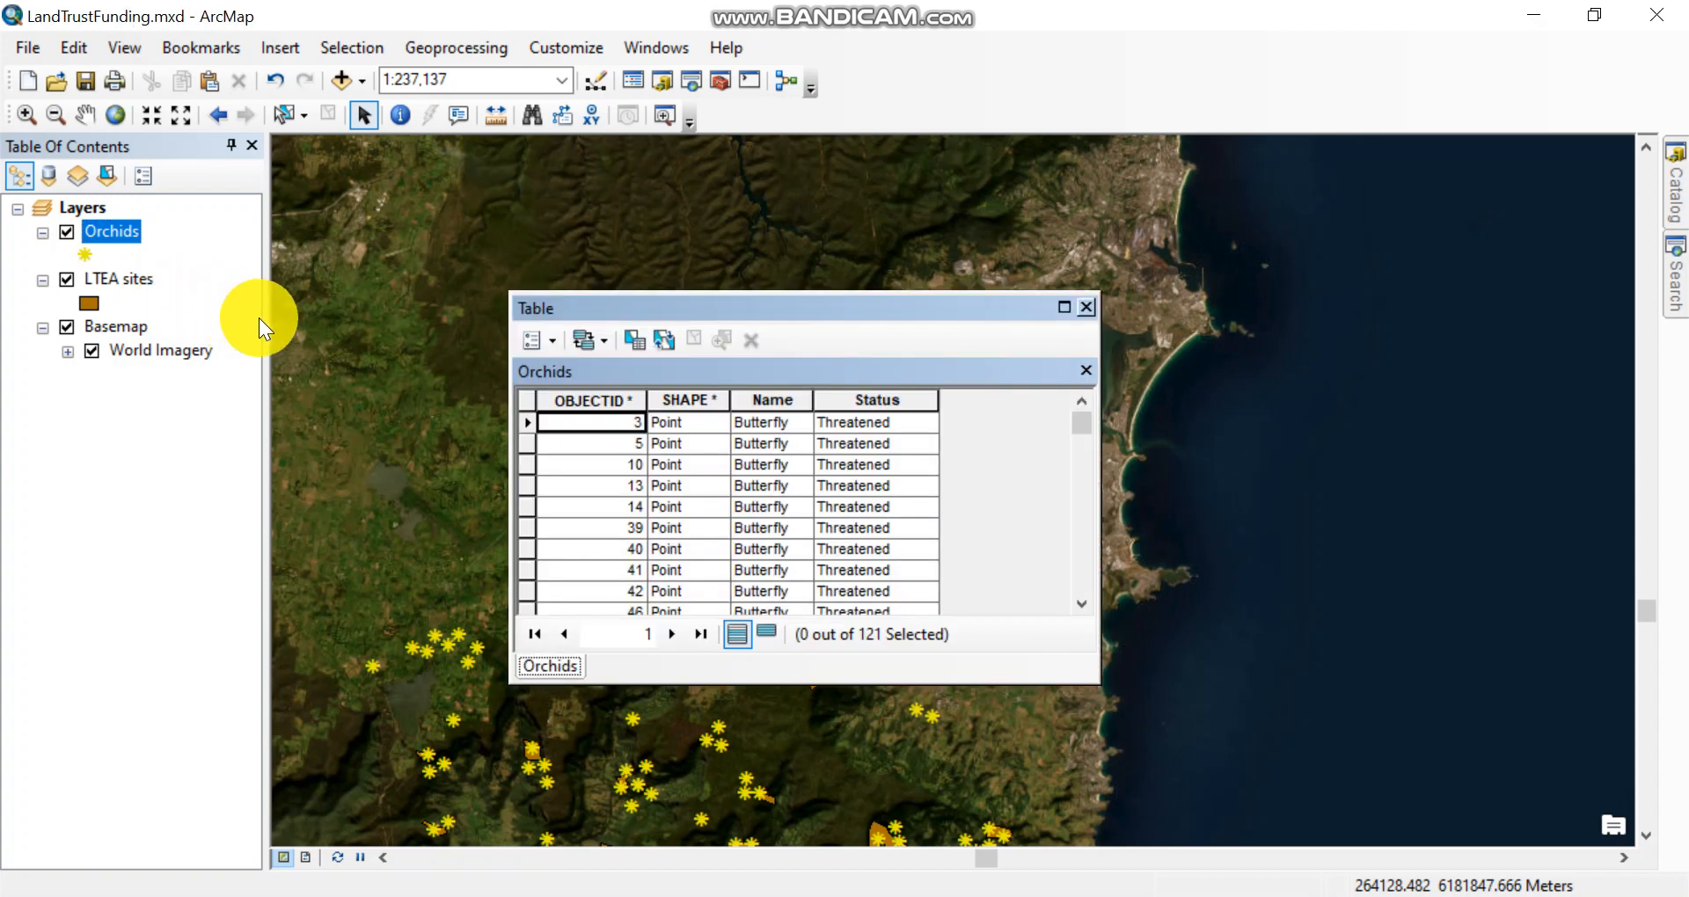
Build the expression Name = 'Tiger' in the Orchids table's Select by Attributes query, using the field's unique values
click(632, 347)
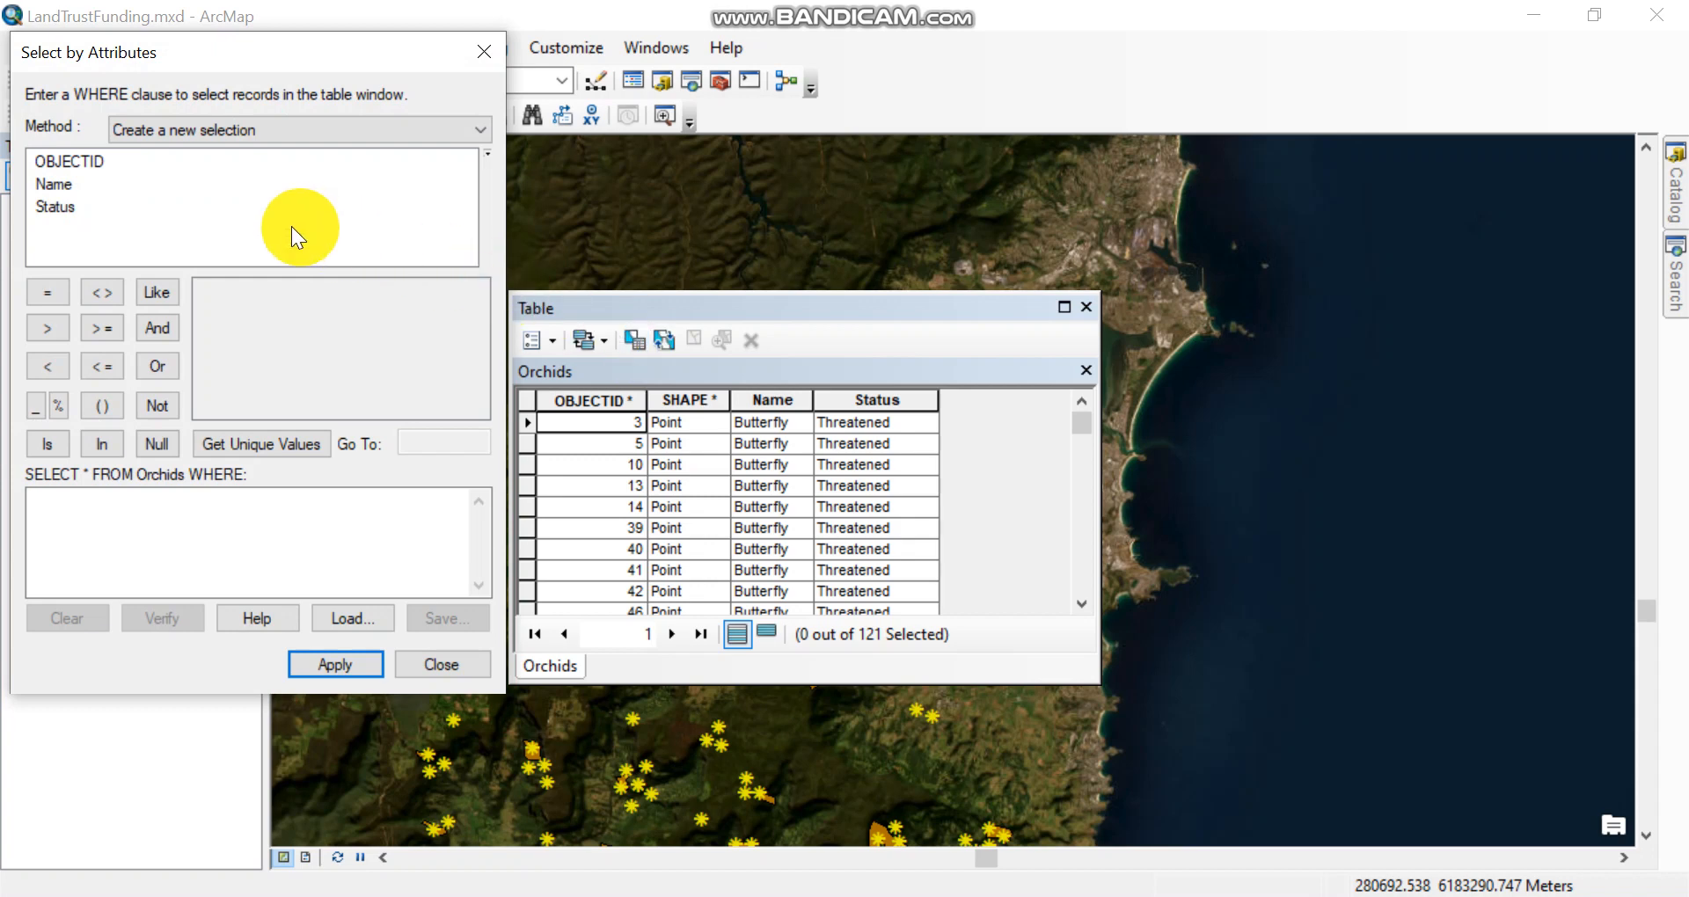
double_click(60, 183)
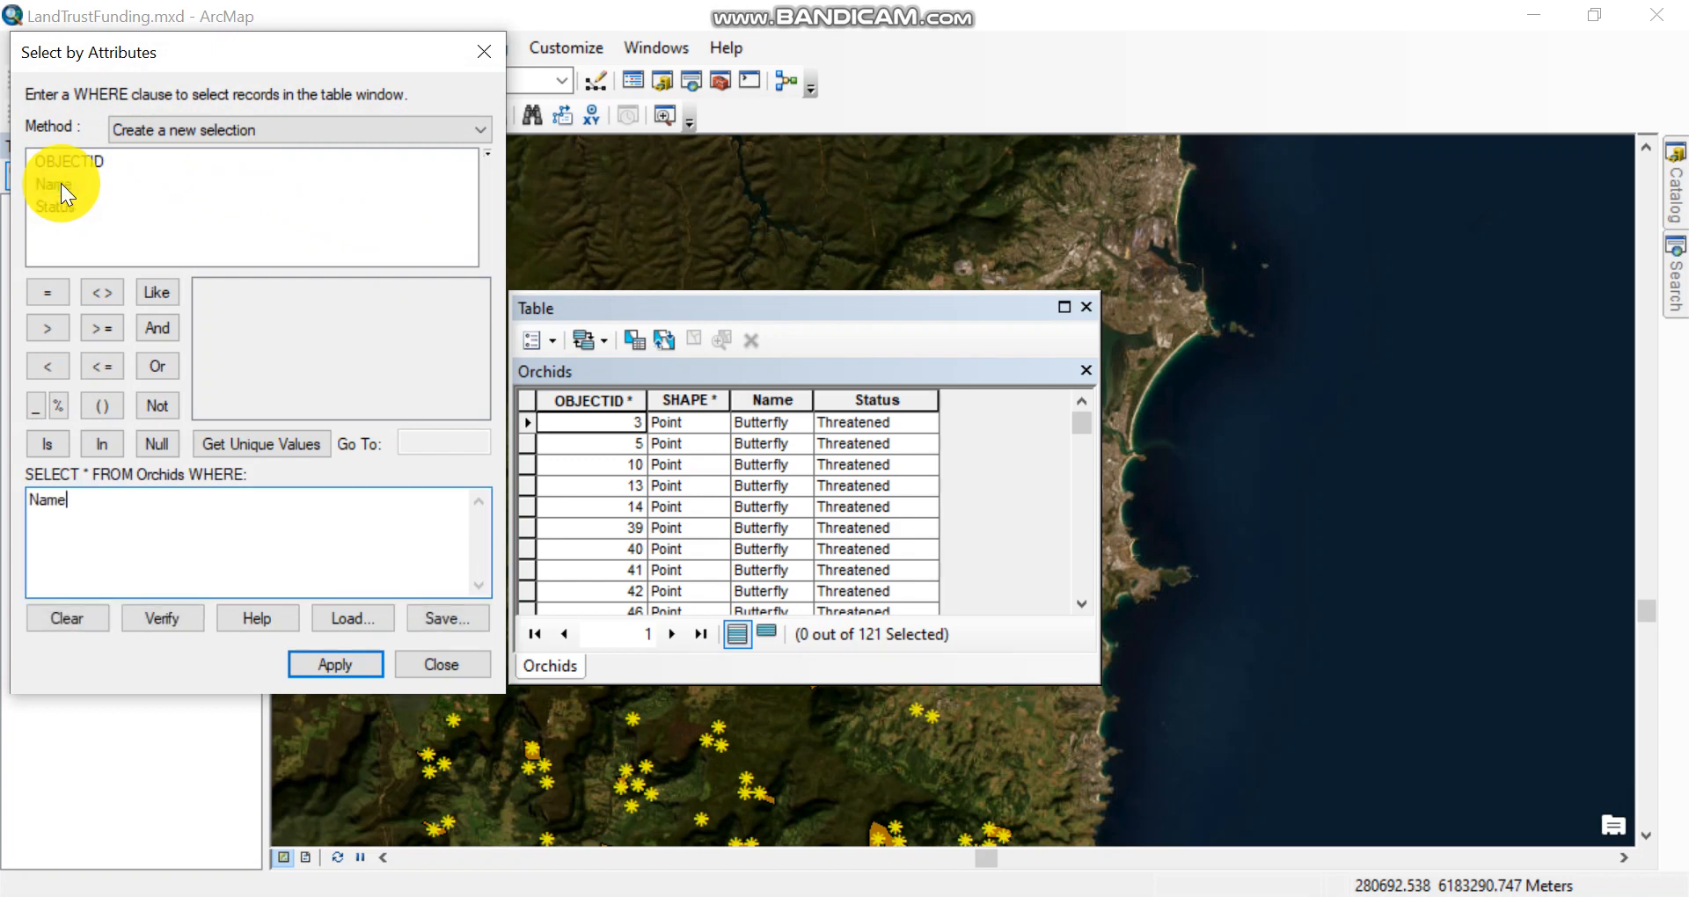
click(38, 300)
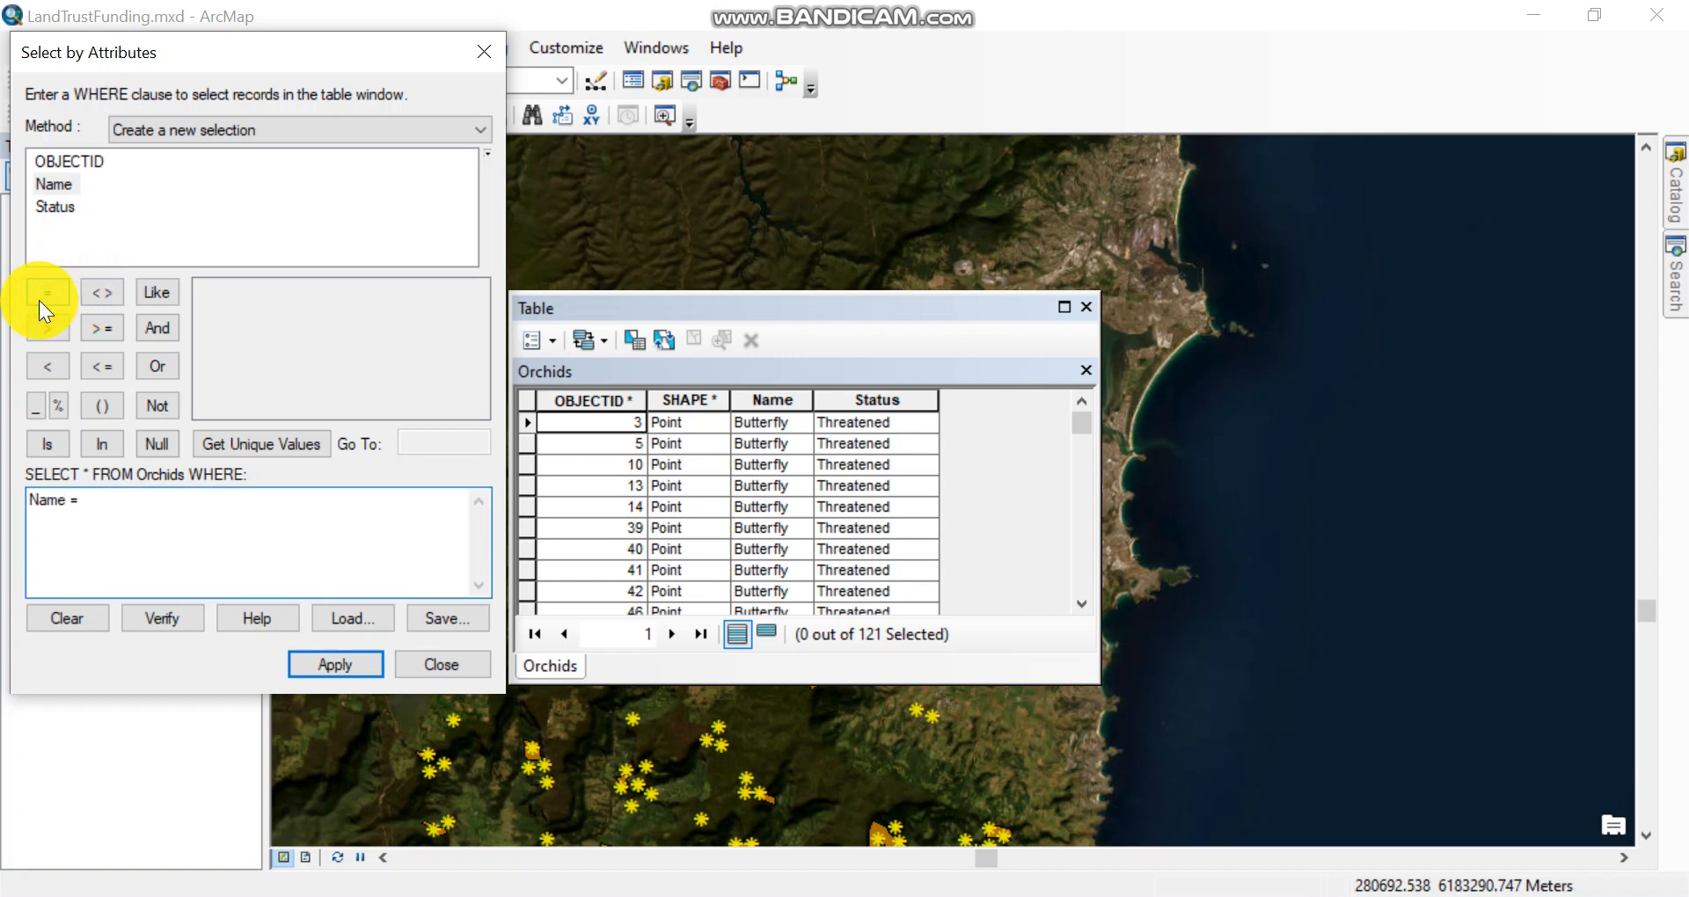
click(235, 444)
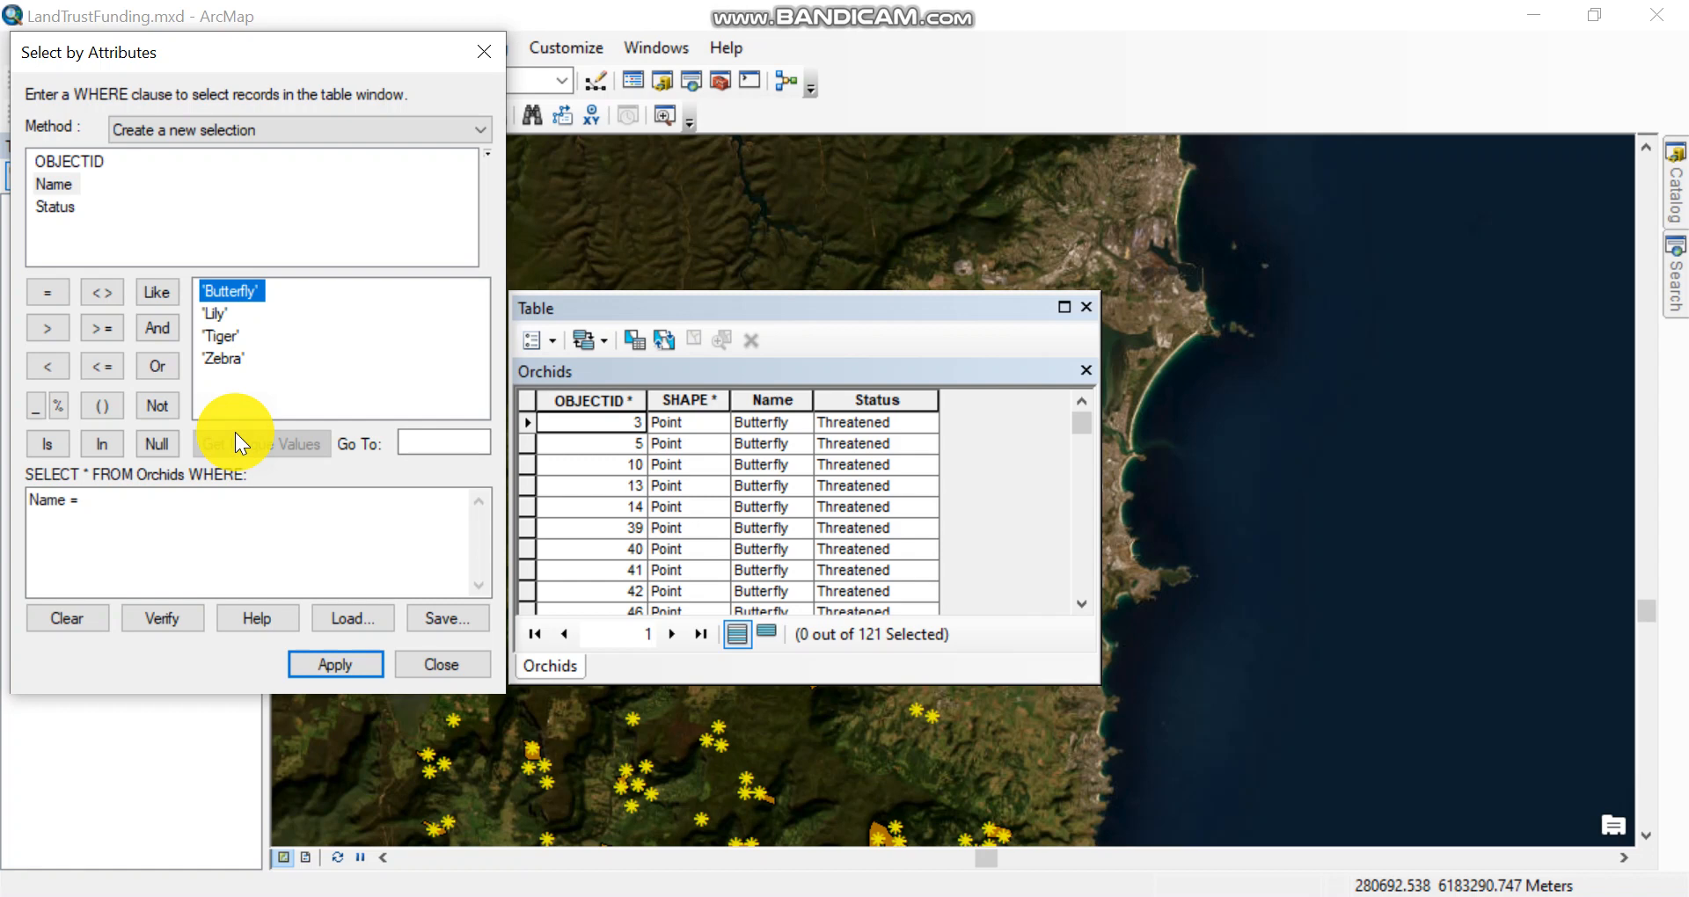
click(225, 339)
double_click(225, 339)
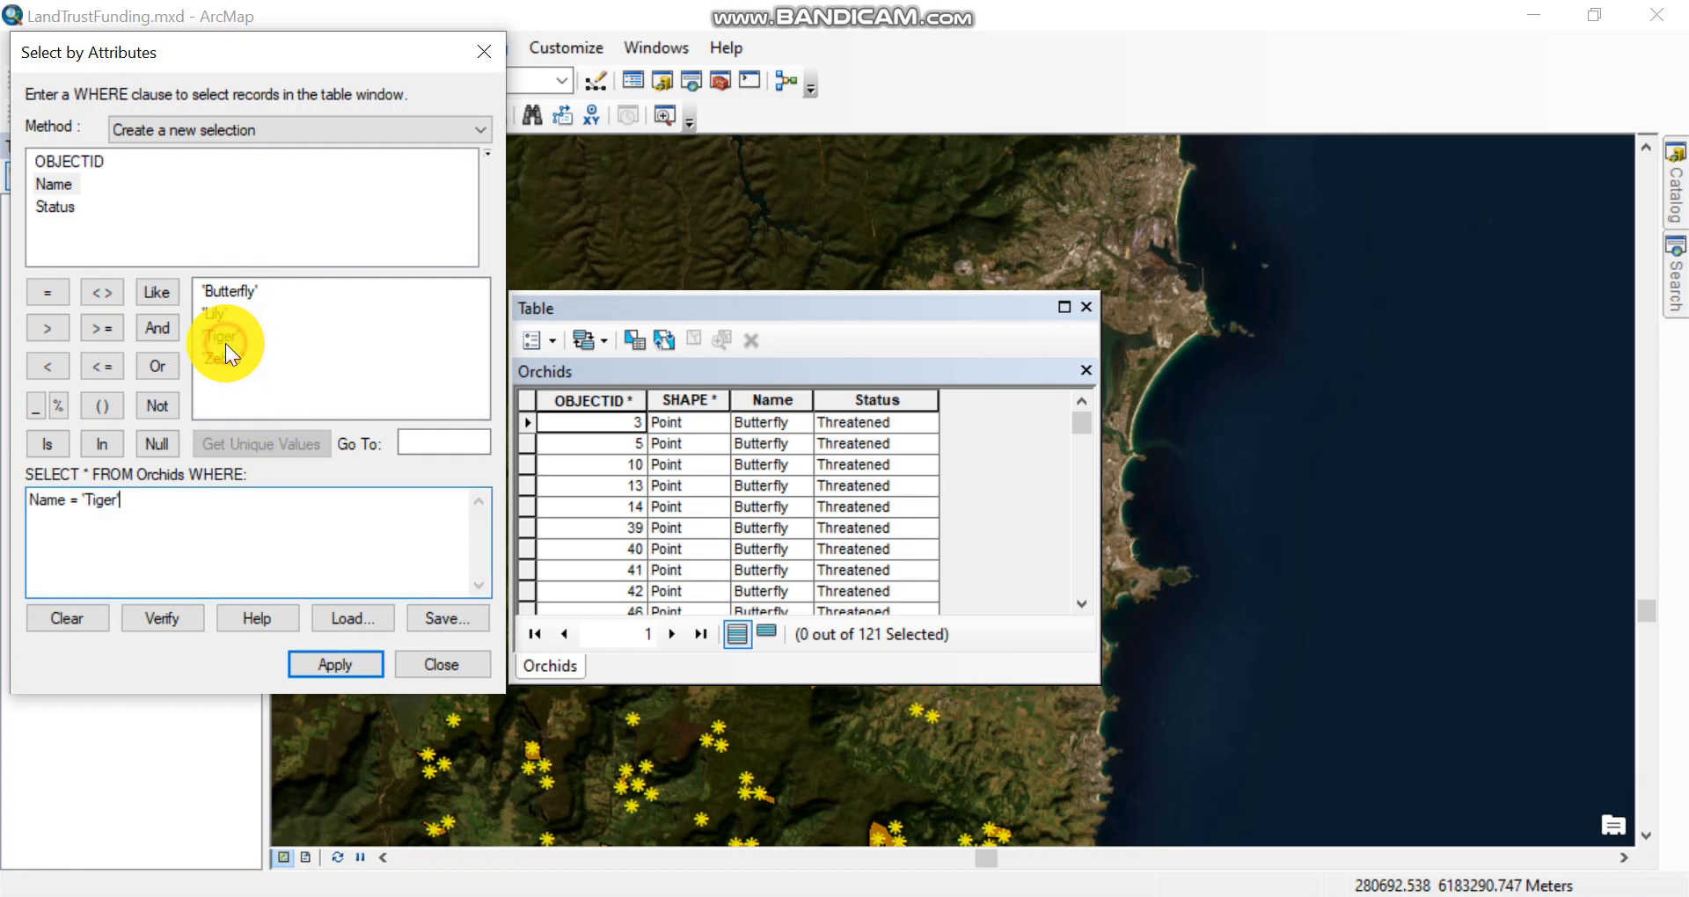
Verify and apply the Name expression to select the Tiger orchids, and move the table window clear of the map features
click(177, 614)
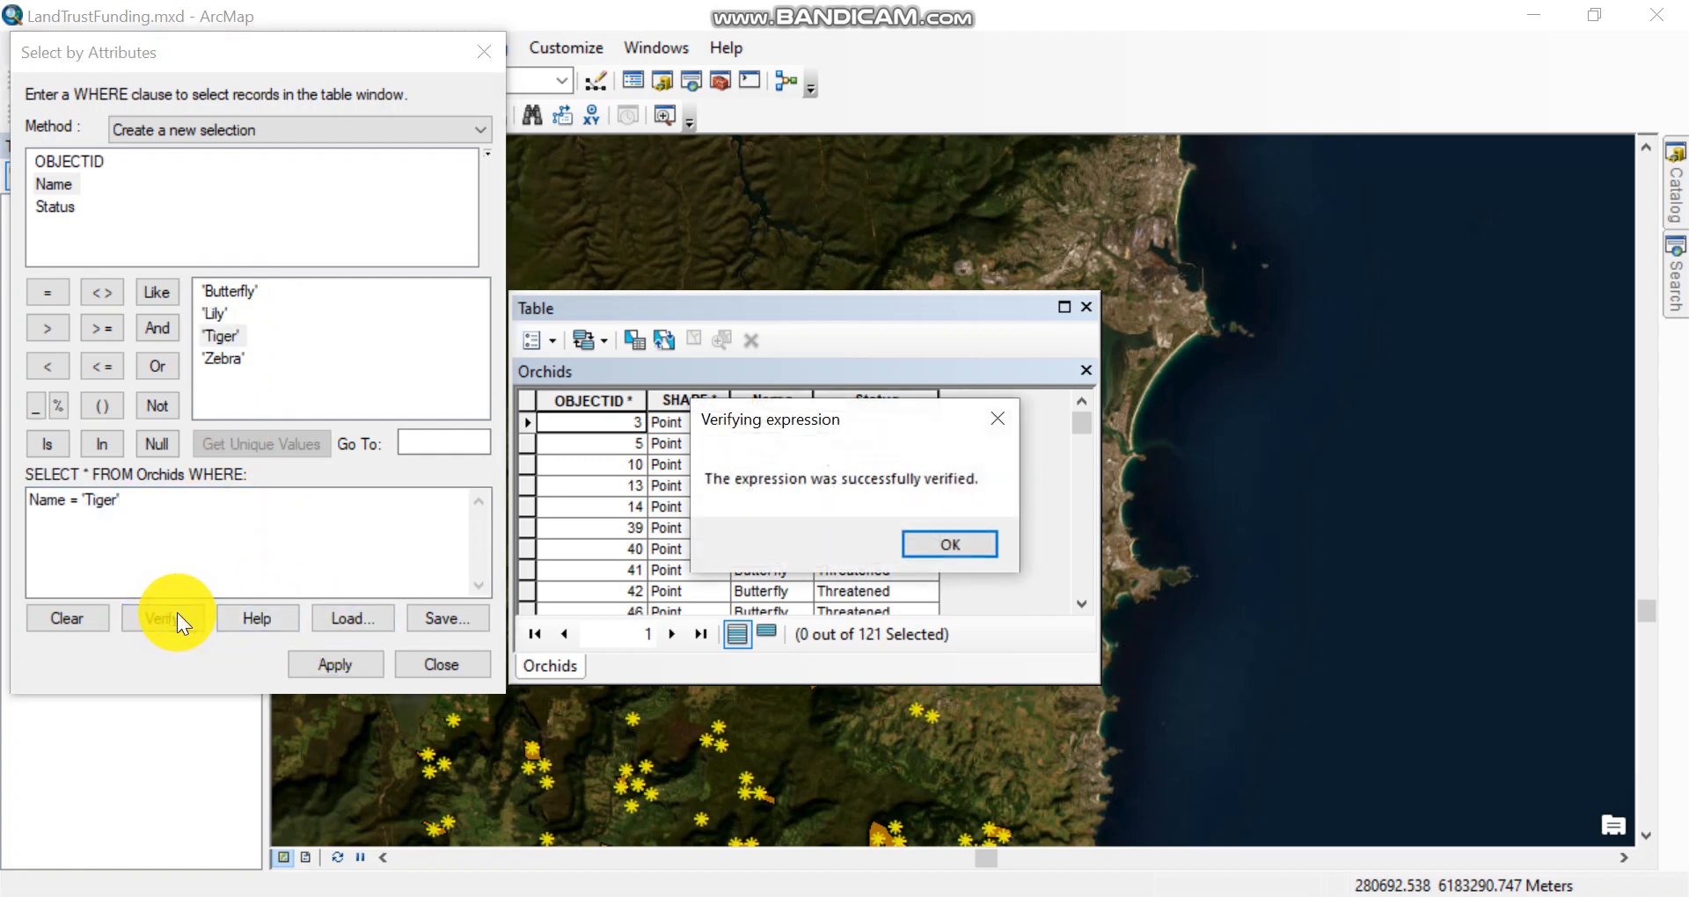
click(955, 542)
click(331, 662)
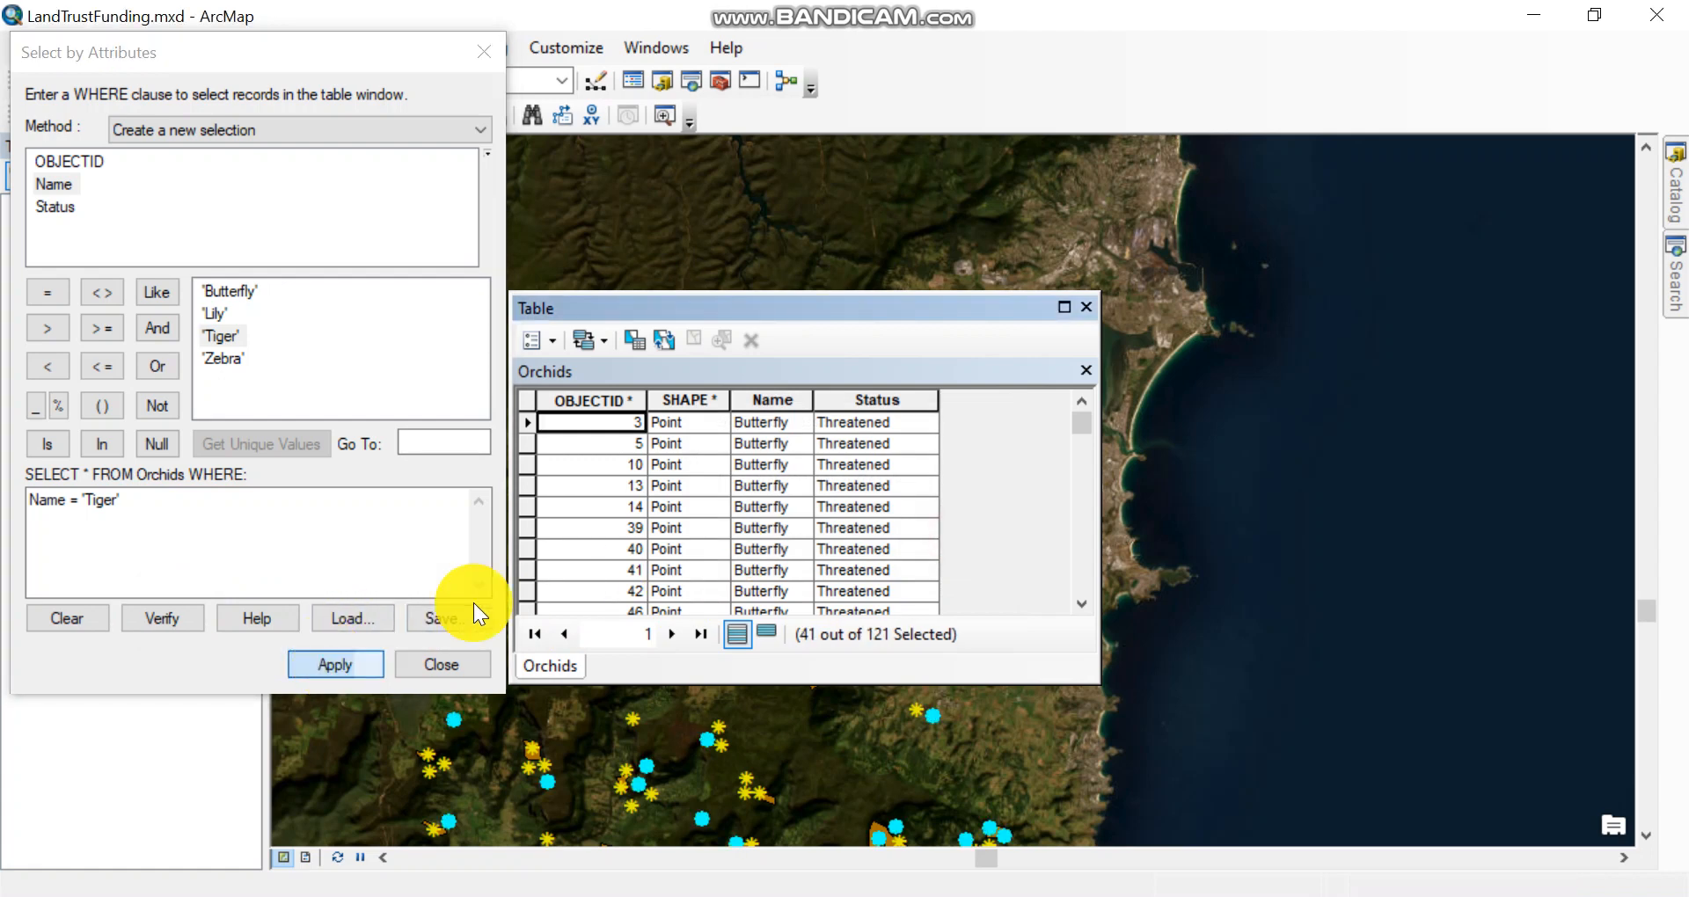
drag(968, 307, 1274, 213)
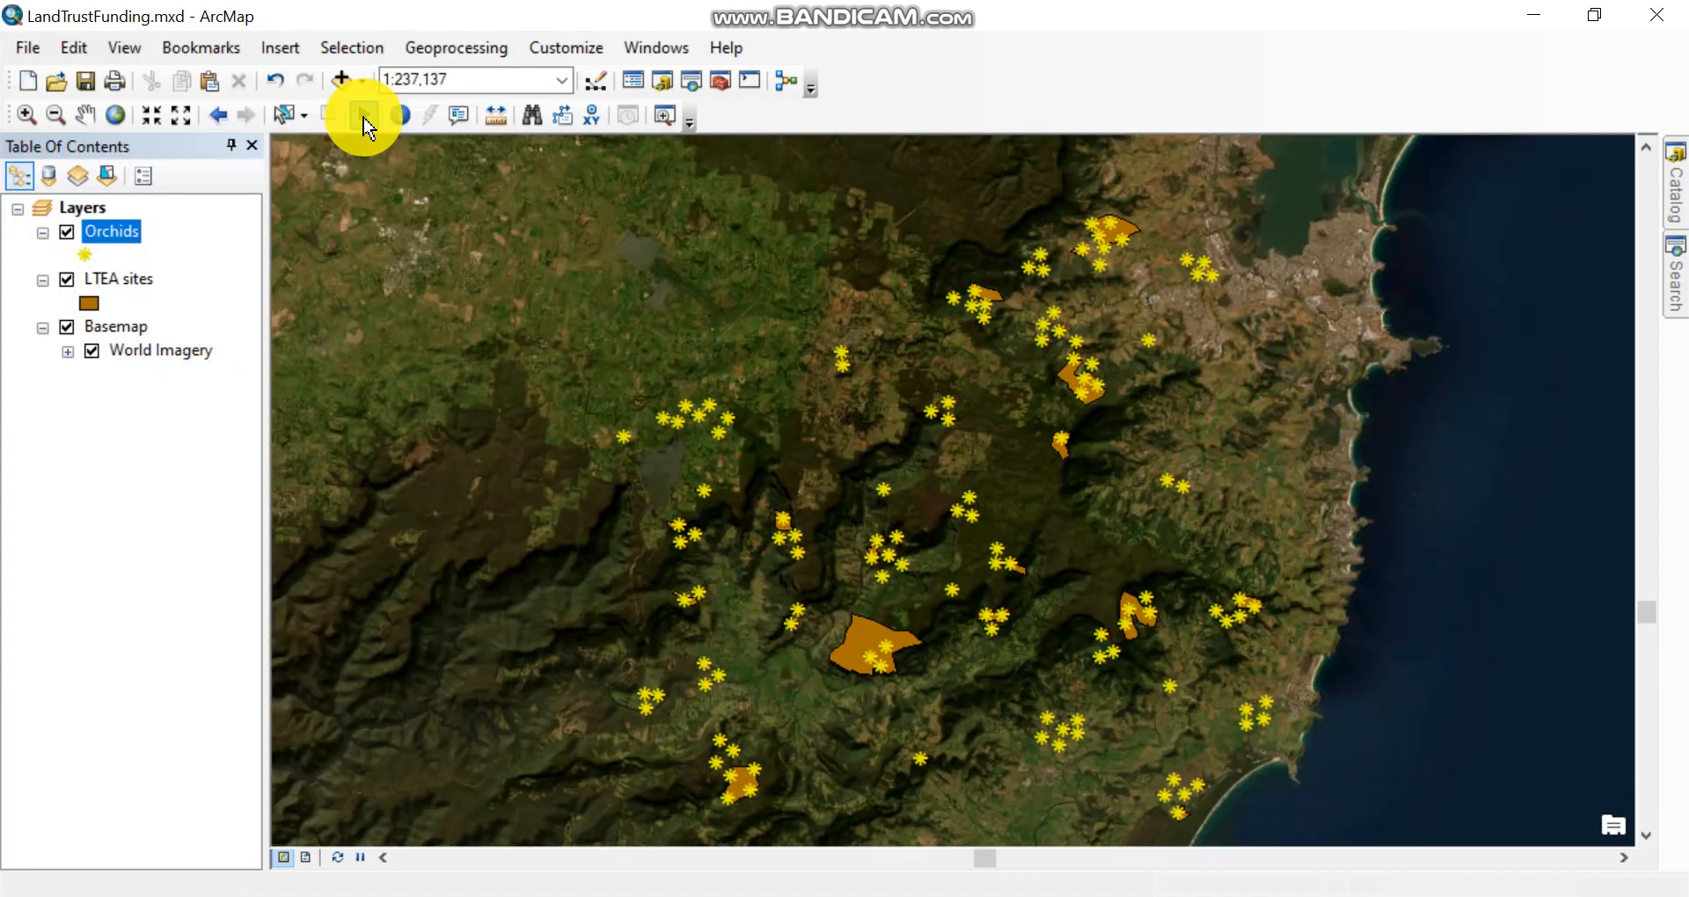
Start a Select By Location query with LTEA sites as the target layer and Orchids as the source, showing only selectable layers
click(373, 48)
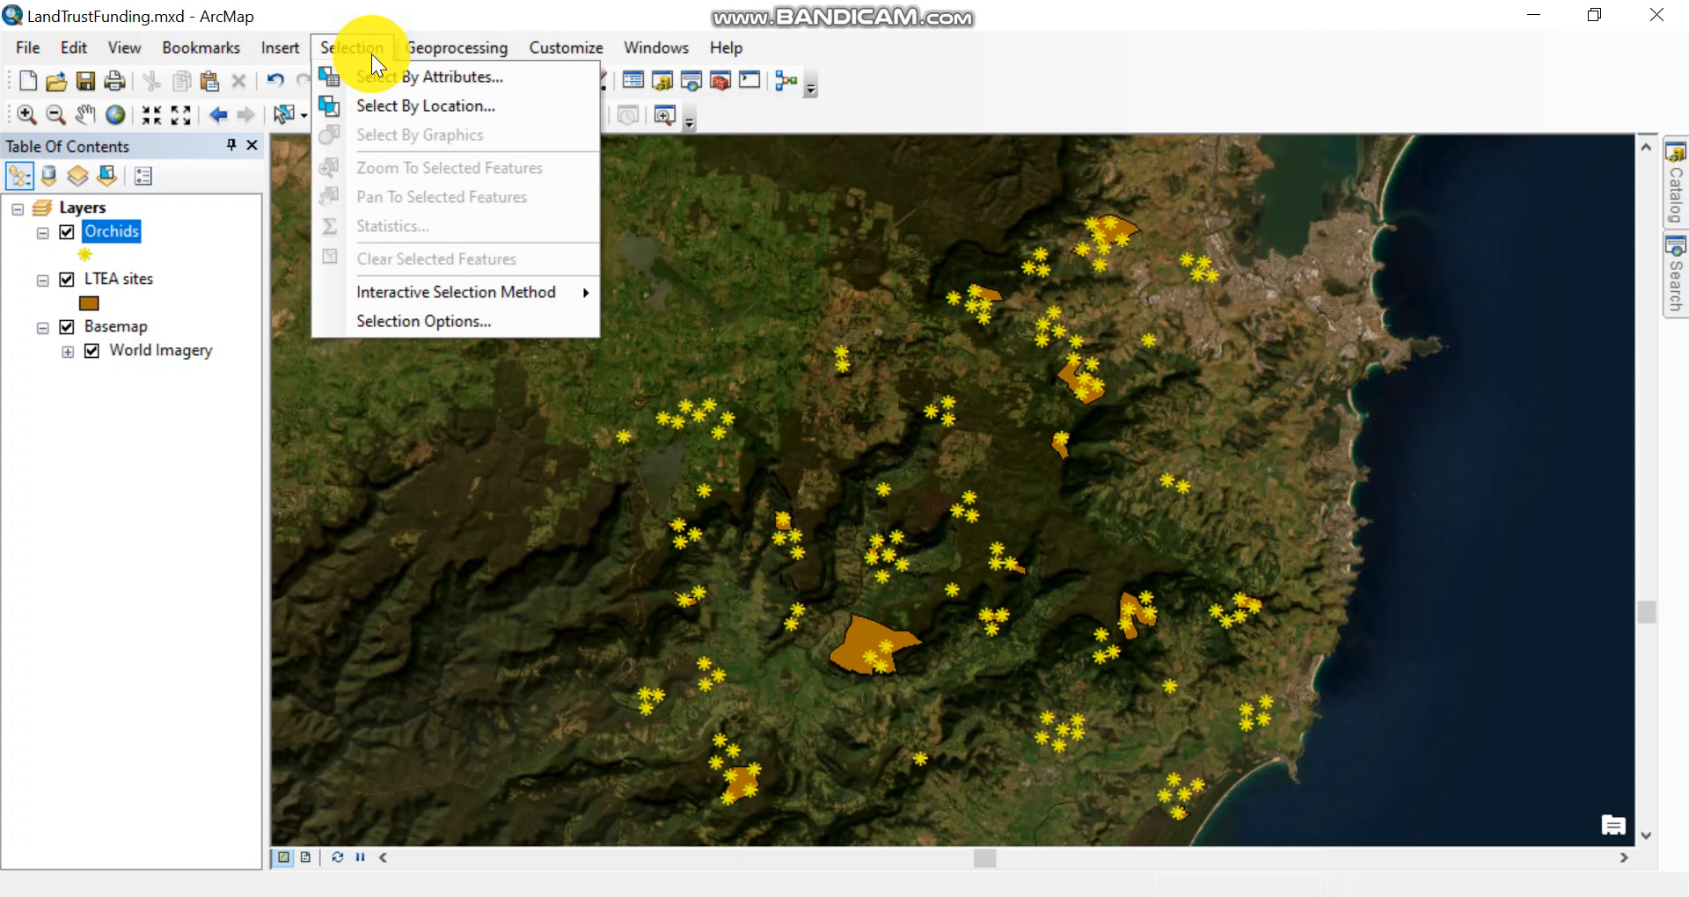
click(384, 105)
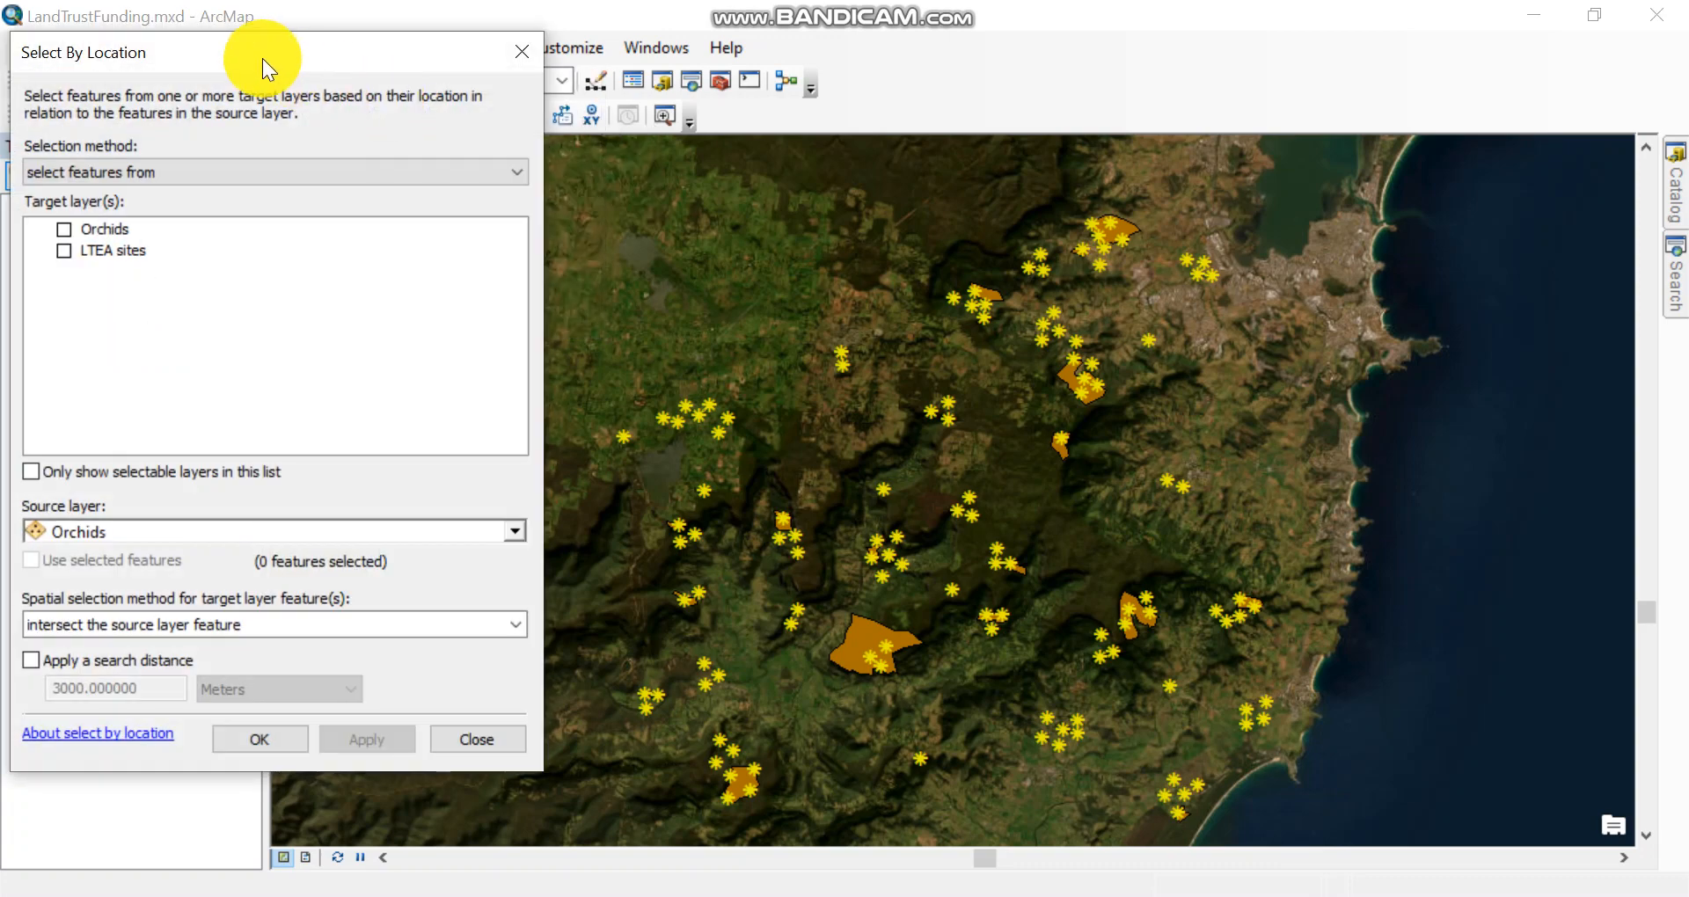
drag(263, 44, 552, 48)
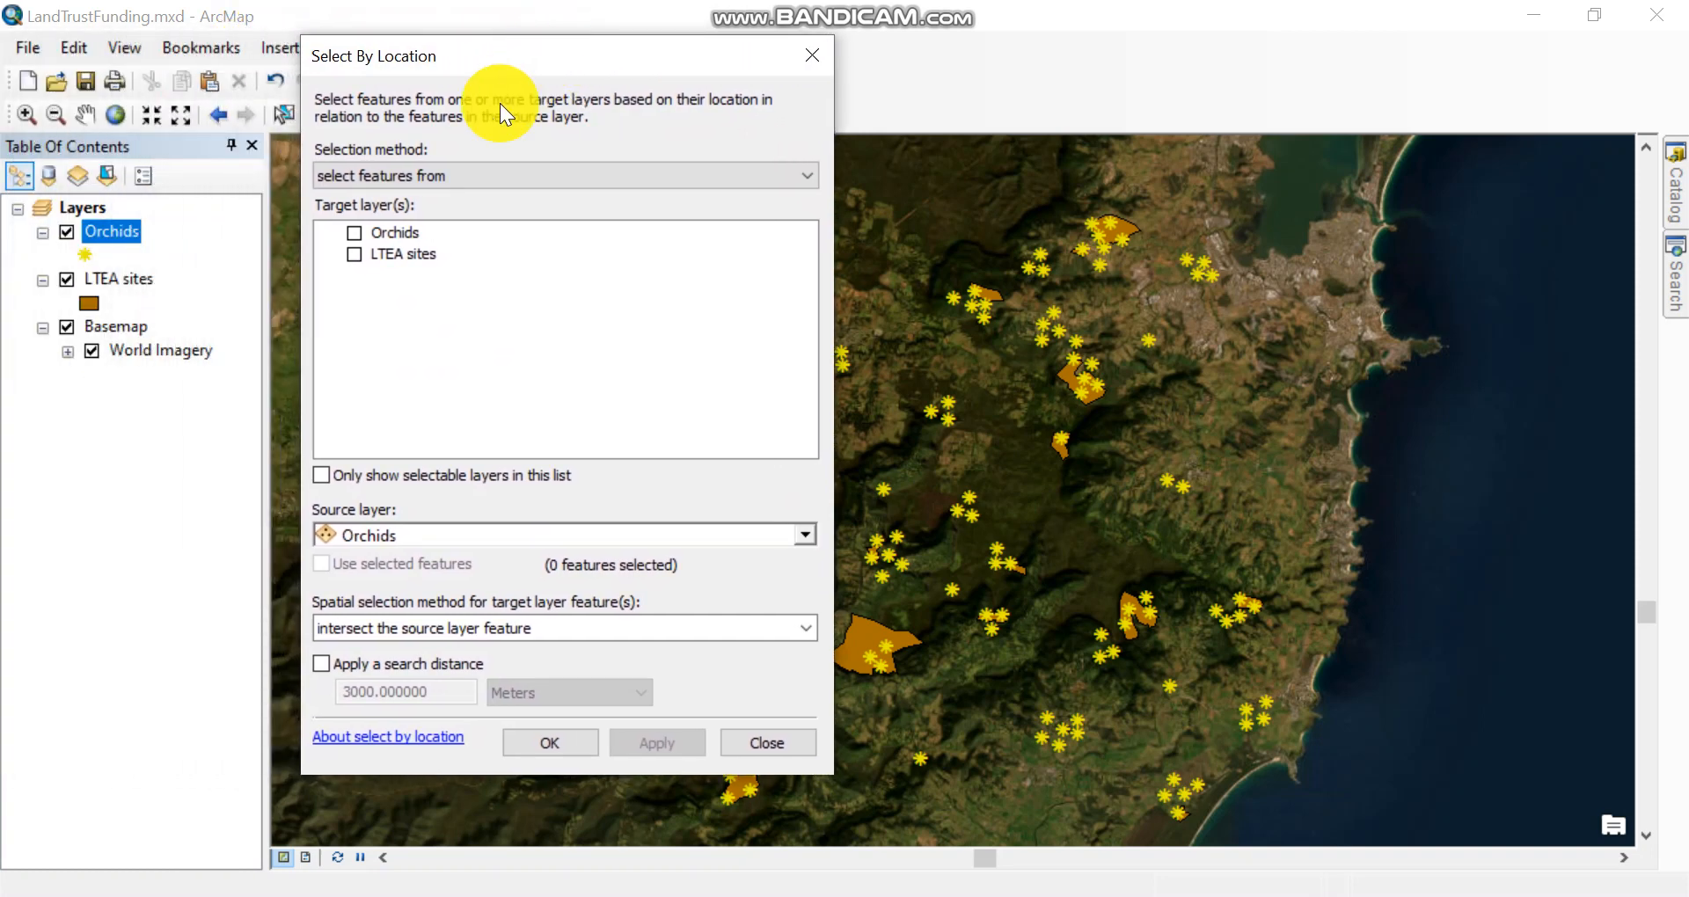
click(354, 255)
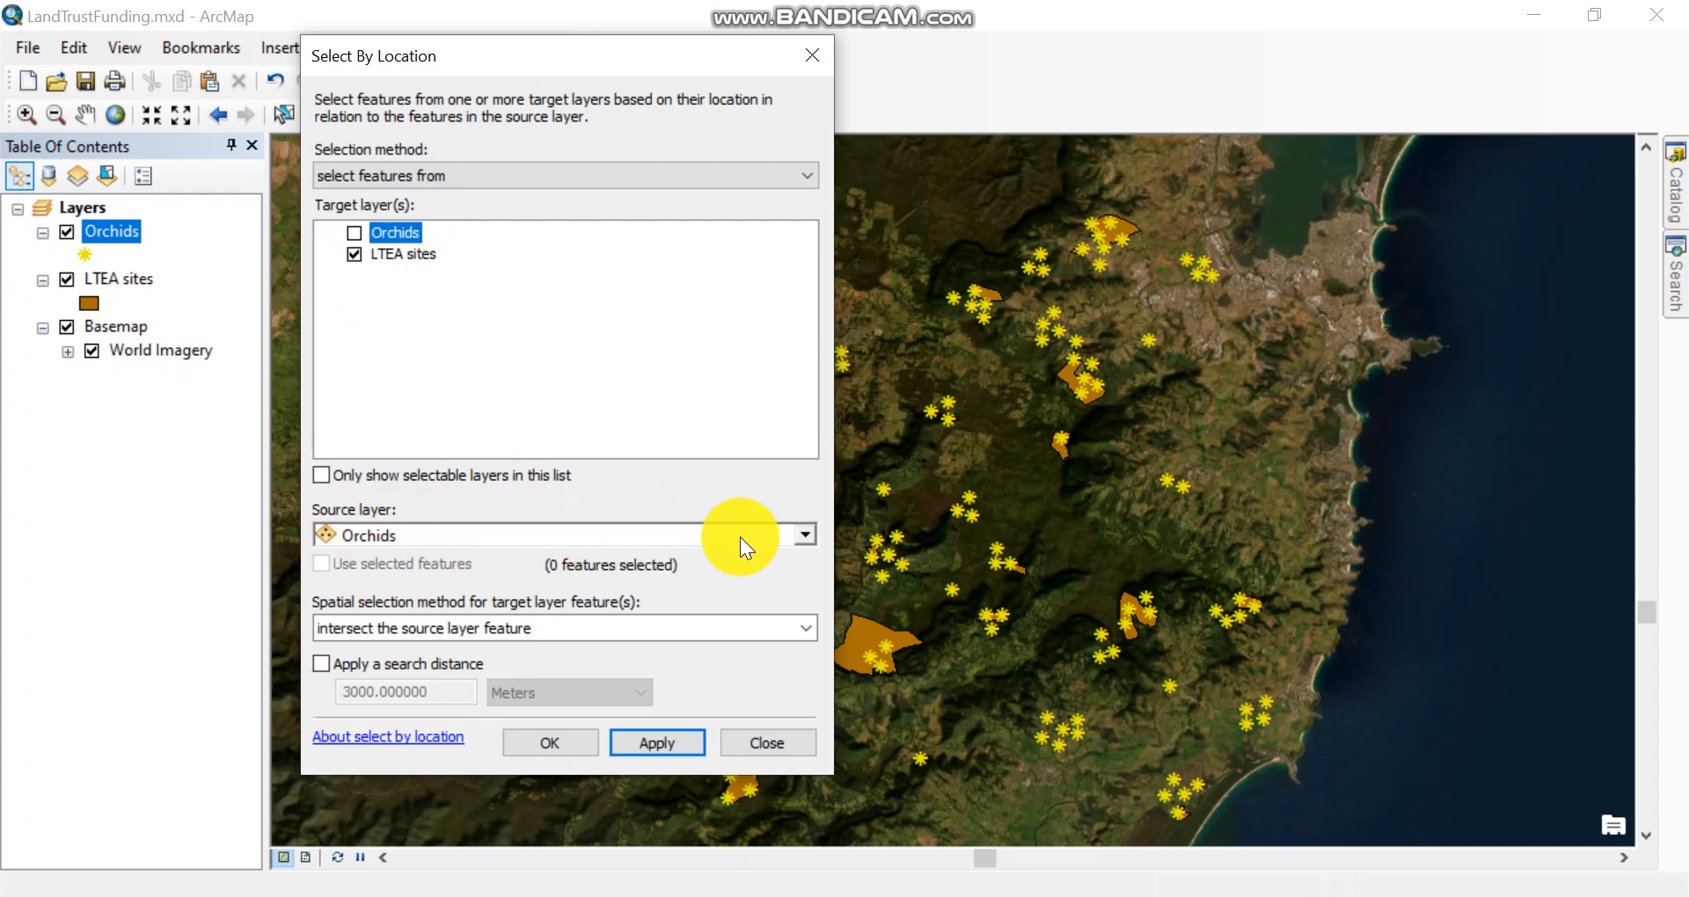
click(807, 535)
click(400, 560)
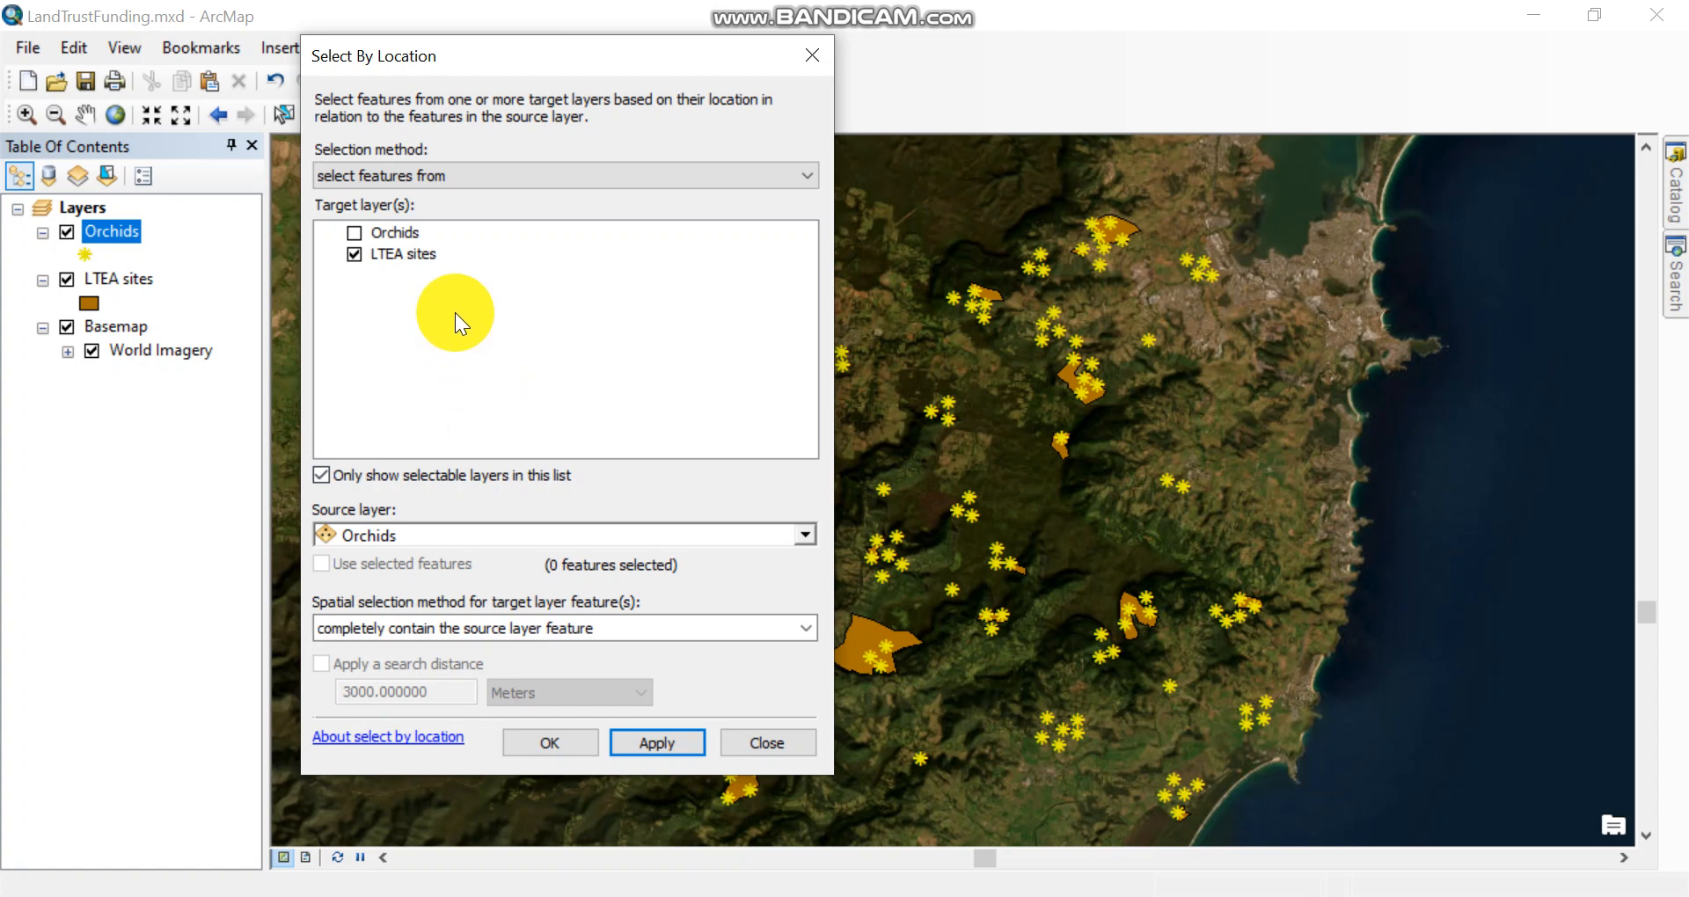
Select the LTEA sites that completely contain the source layer feature, and close the query after viewing the selection on the map
click(804, 632)
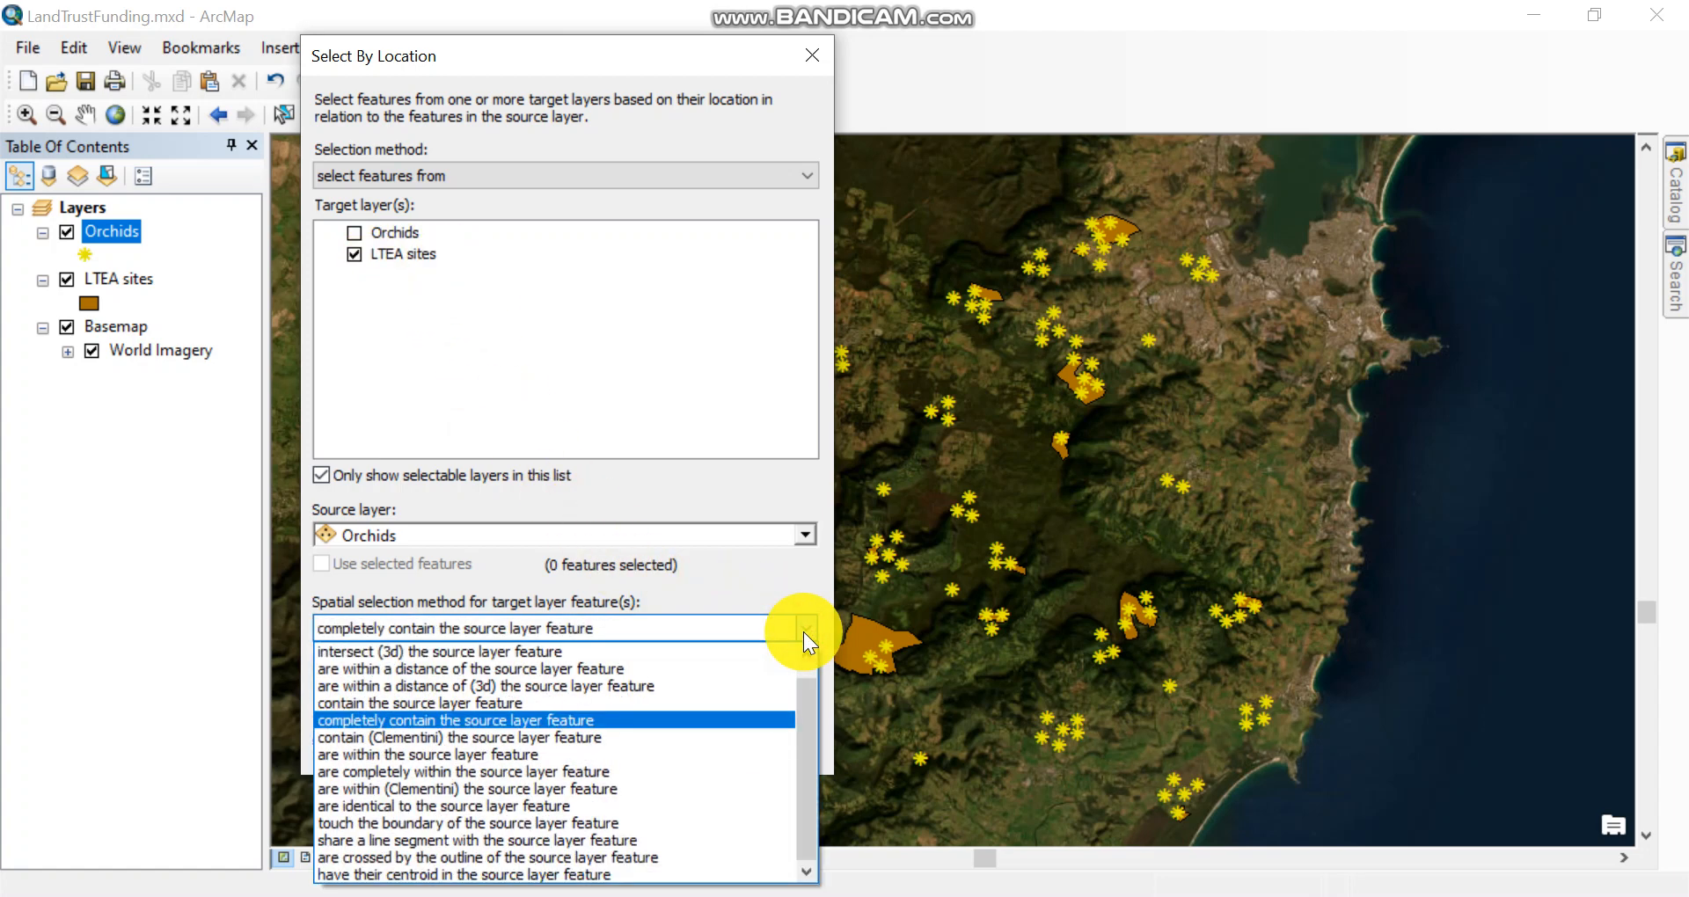
click(550, 716)
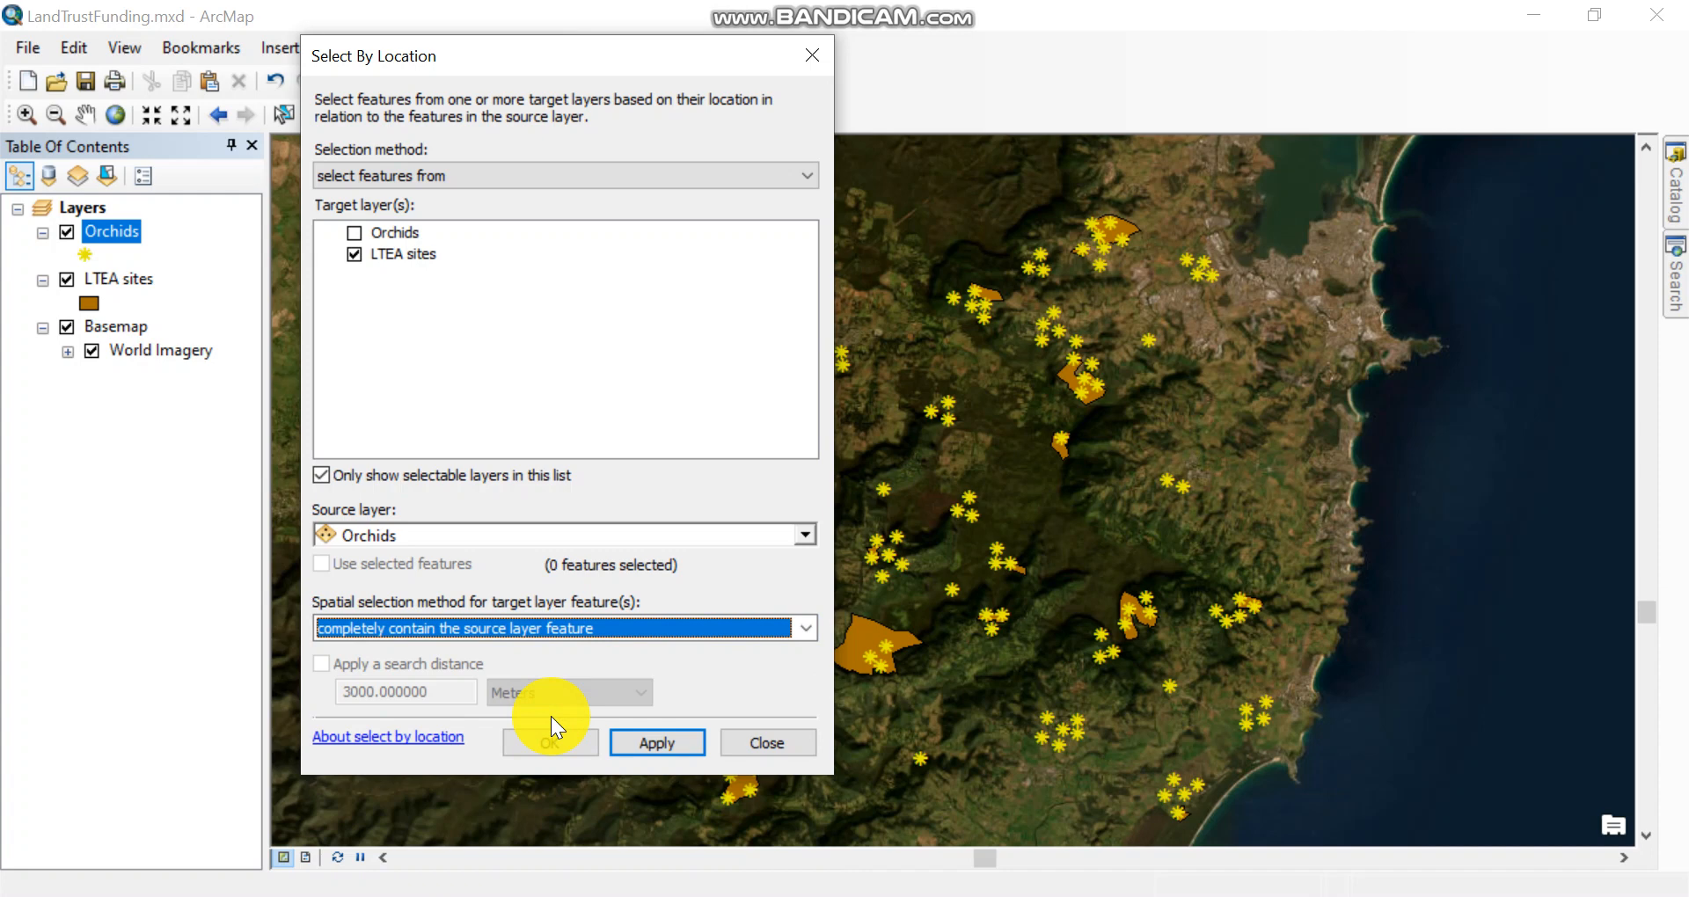
click(647, 741)
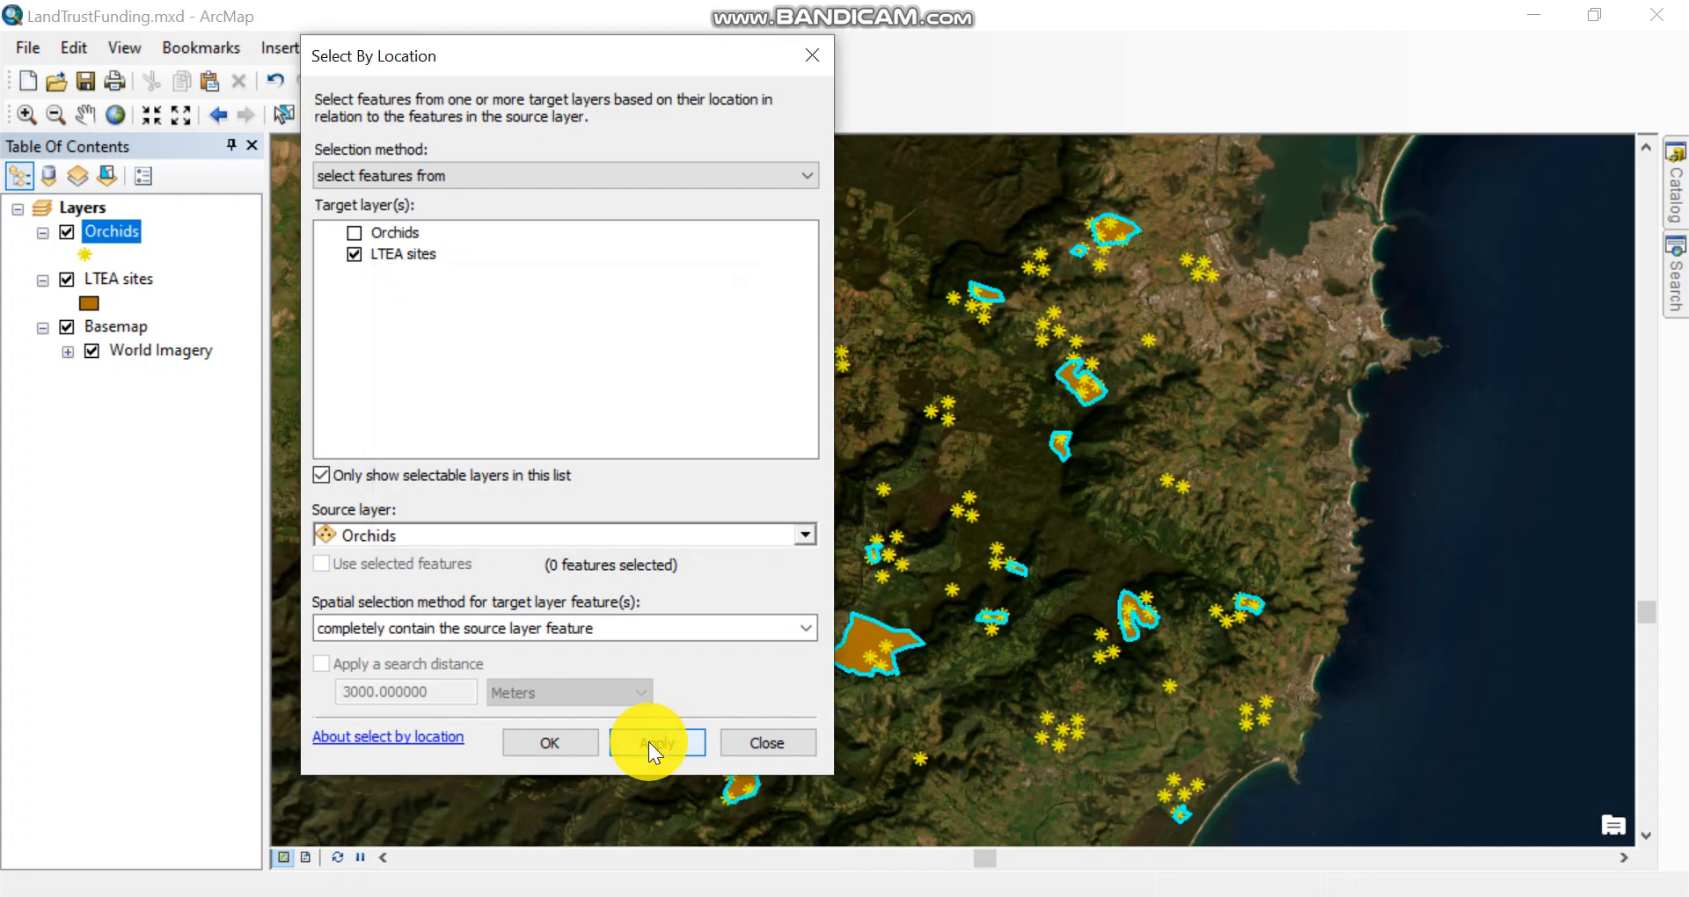
drag(605, 37, 329, 63)
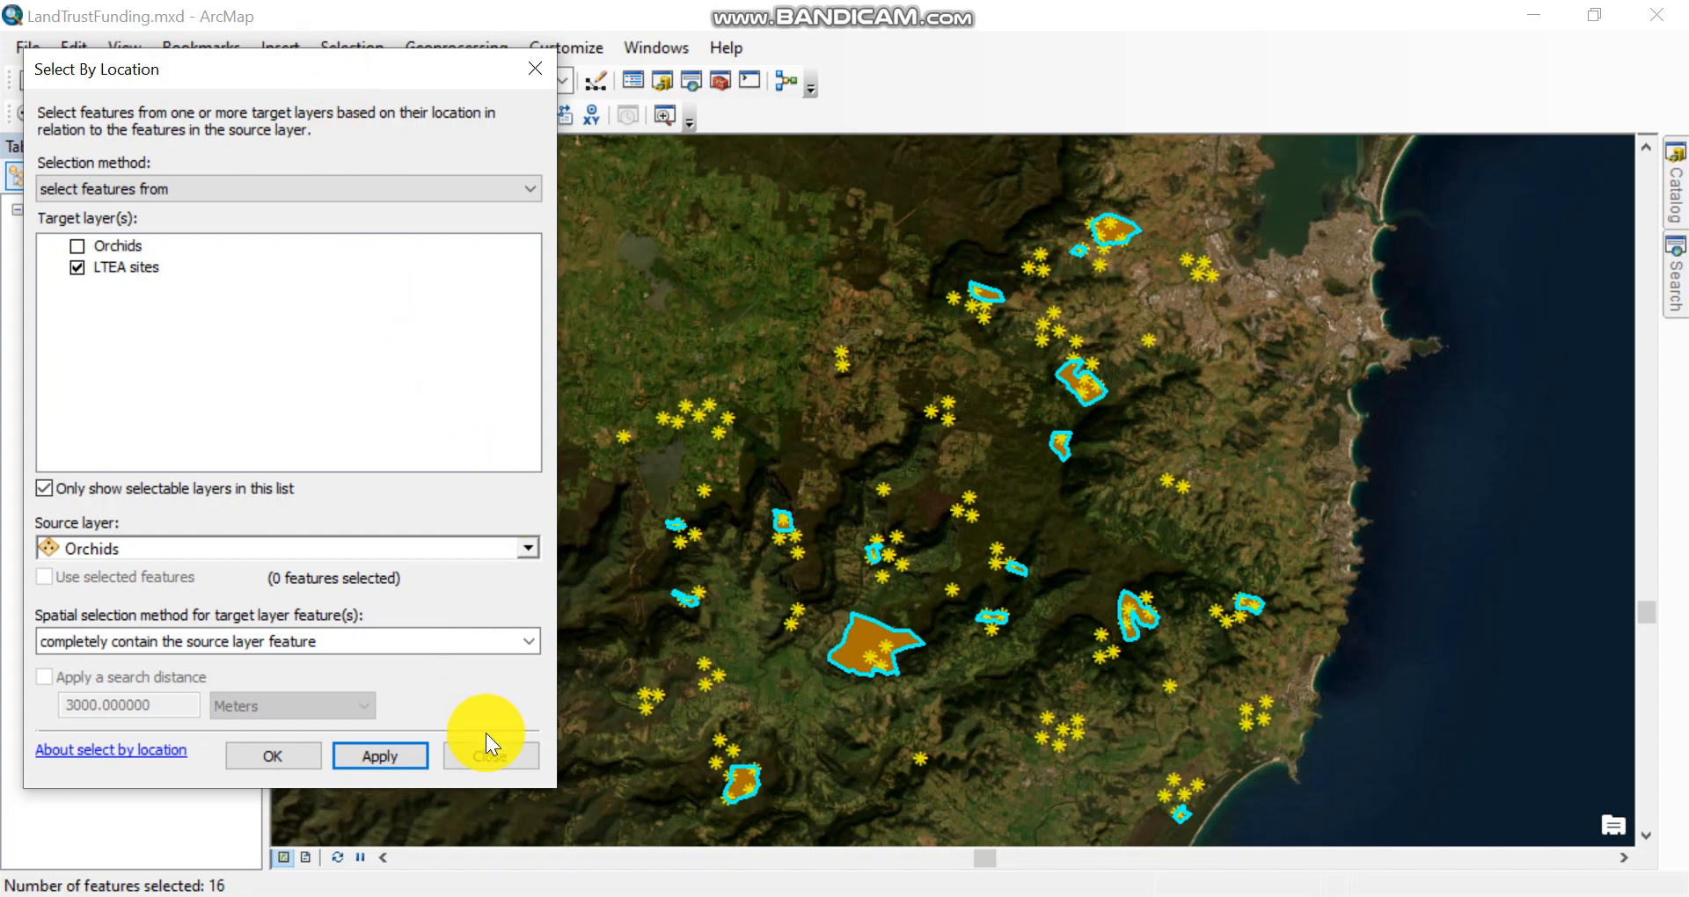
click(487, 755)
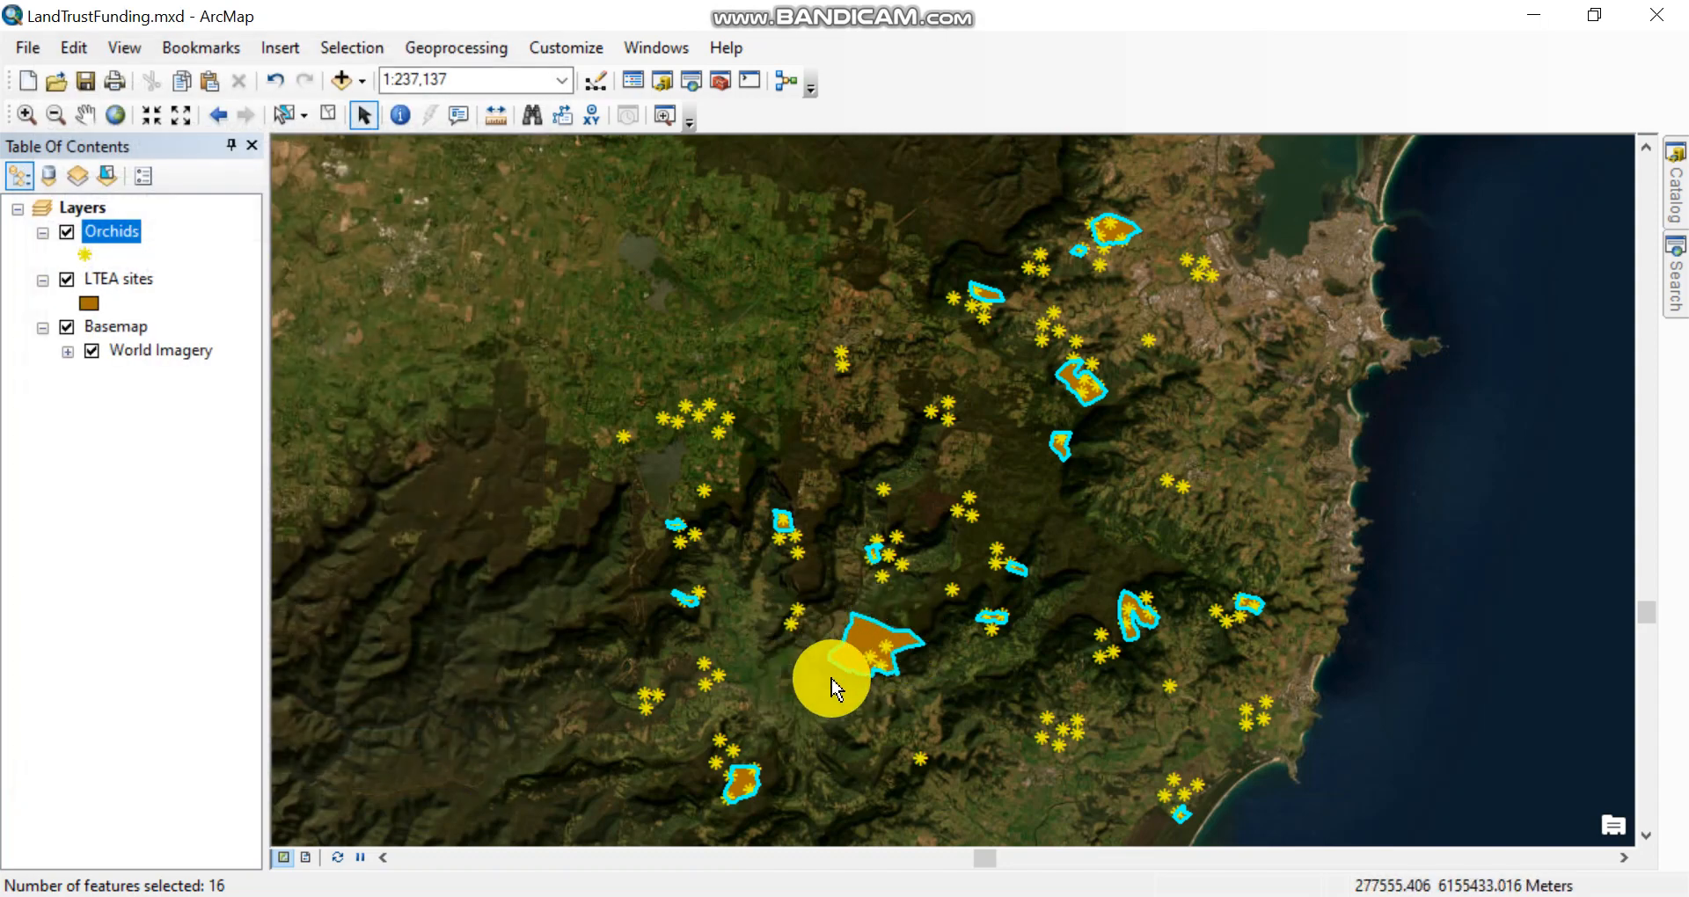
Create a new layer from the selected LTEA sites features, and hide the original LTEA sites and Basemap layers
click(26, 115)
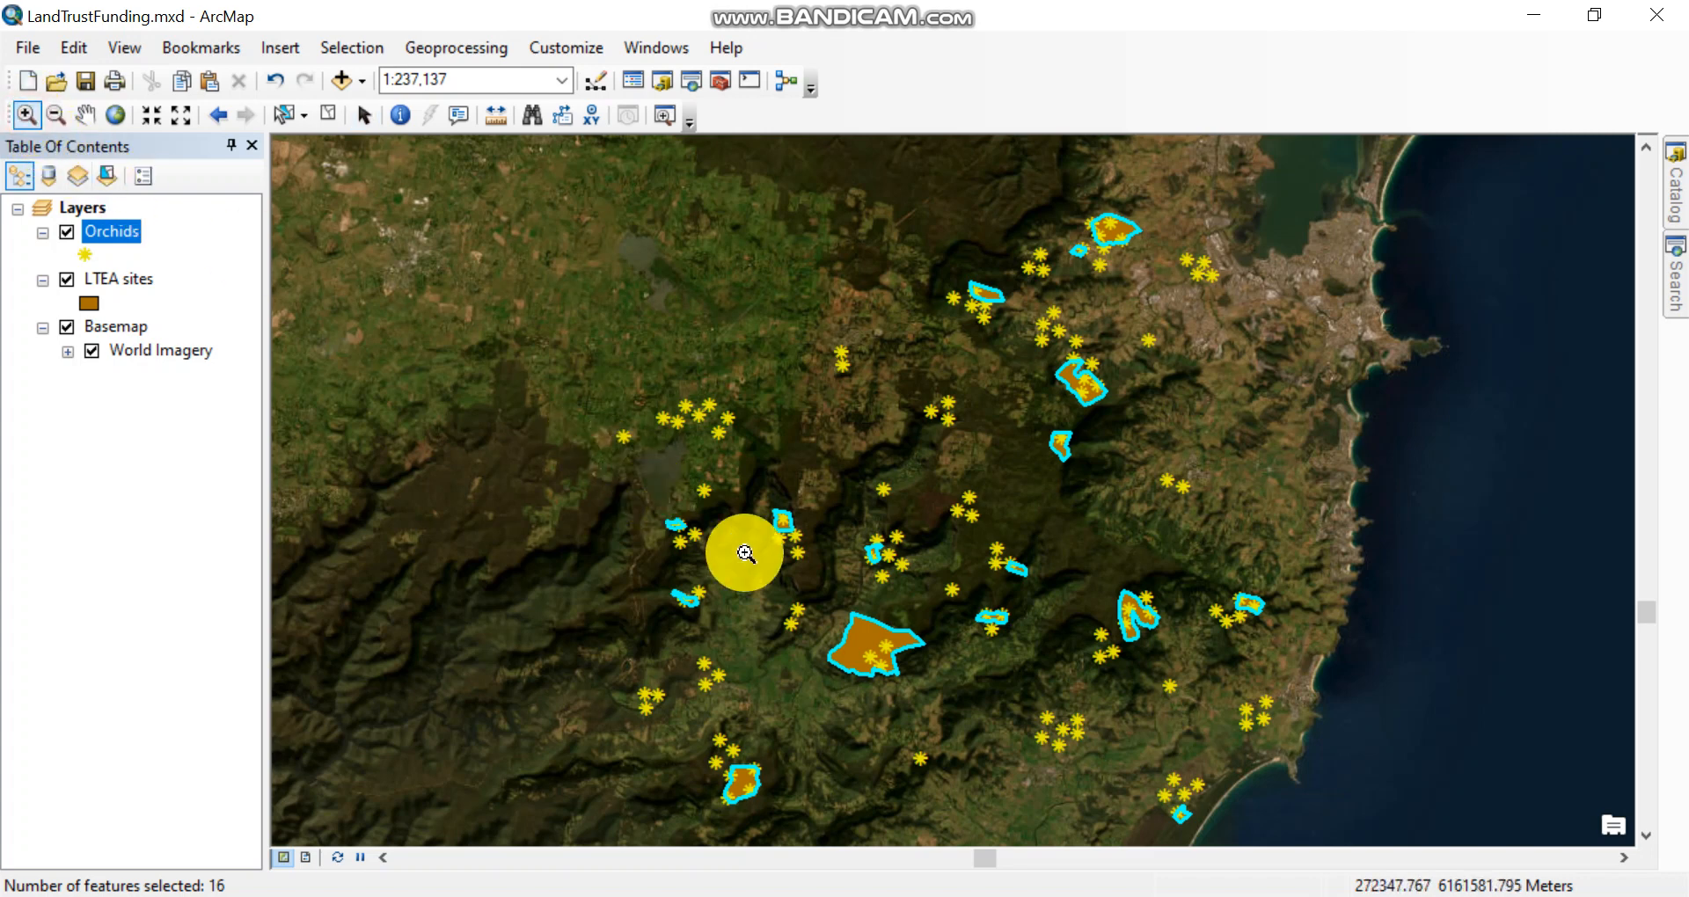
drag(1035, 340, 1165, 428)
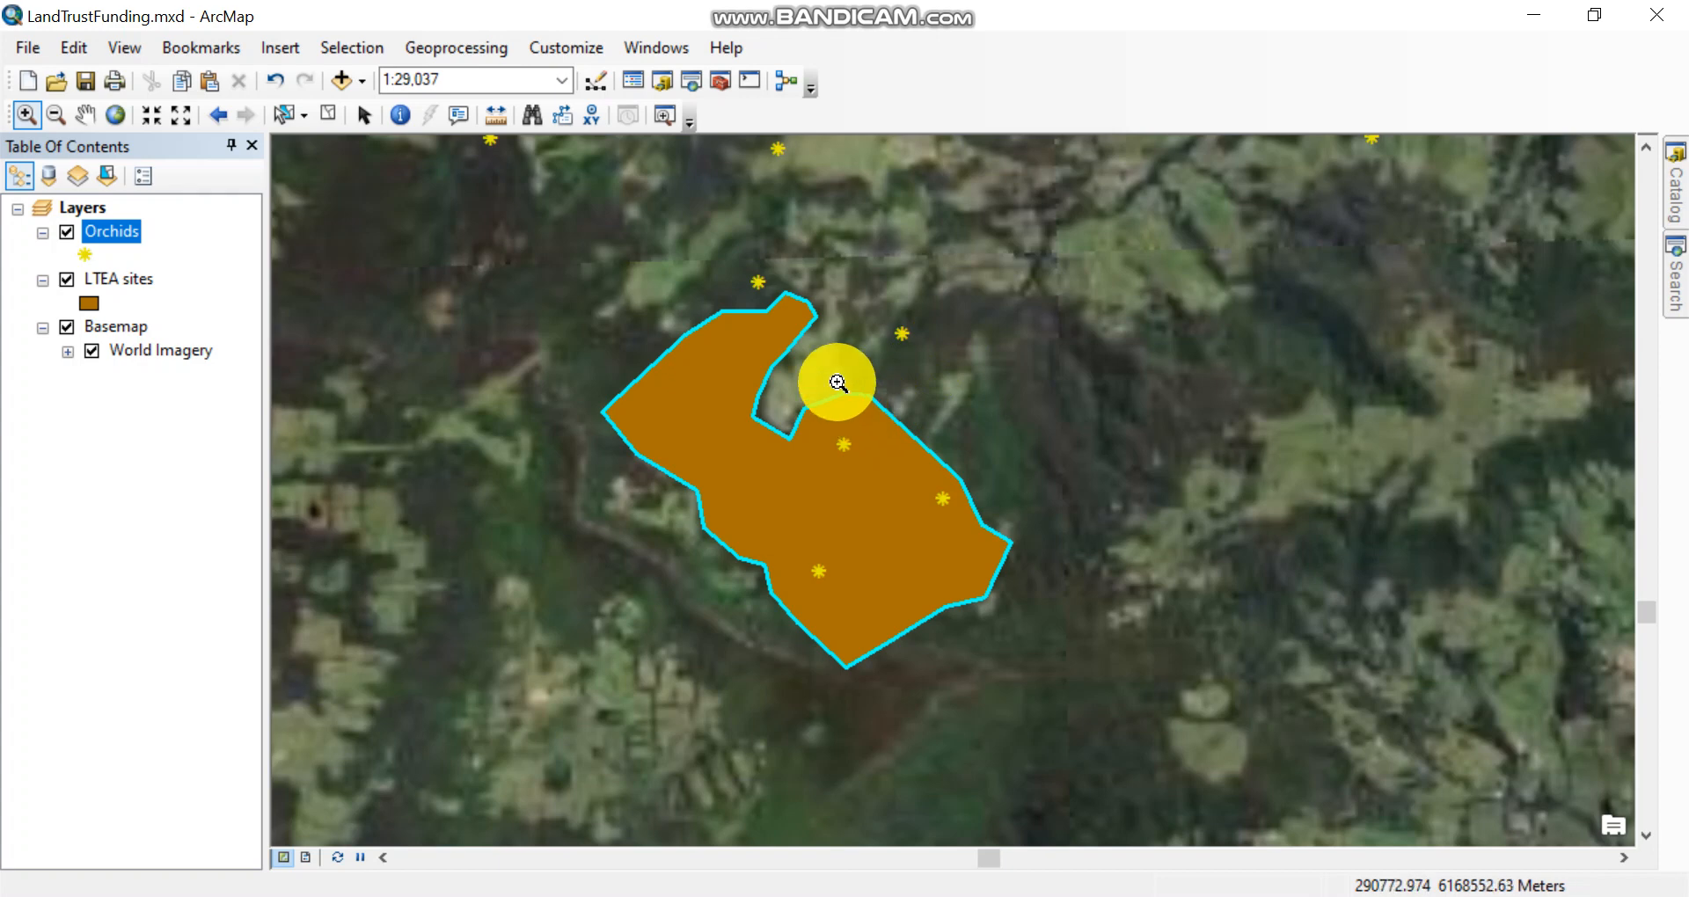
click(139, 280)
right_click(137, 280)
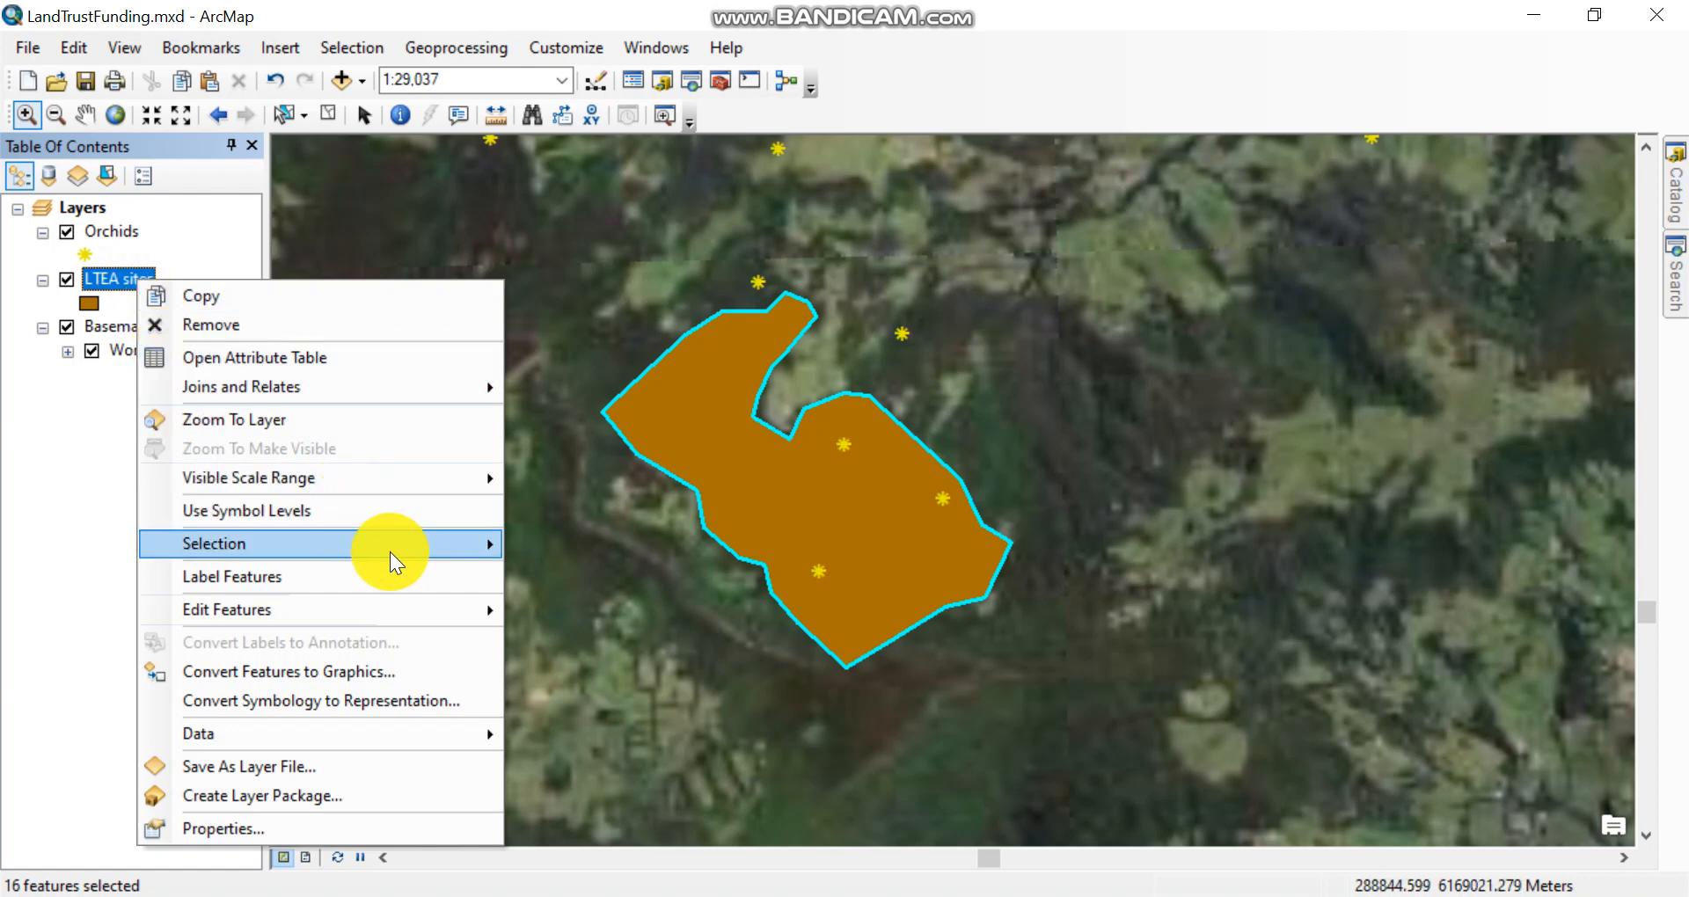
mouse_move(450, 552)
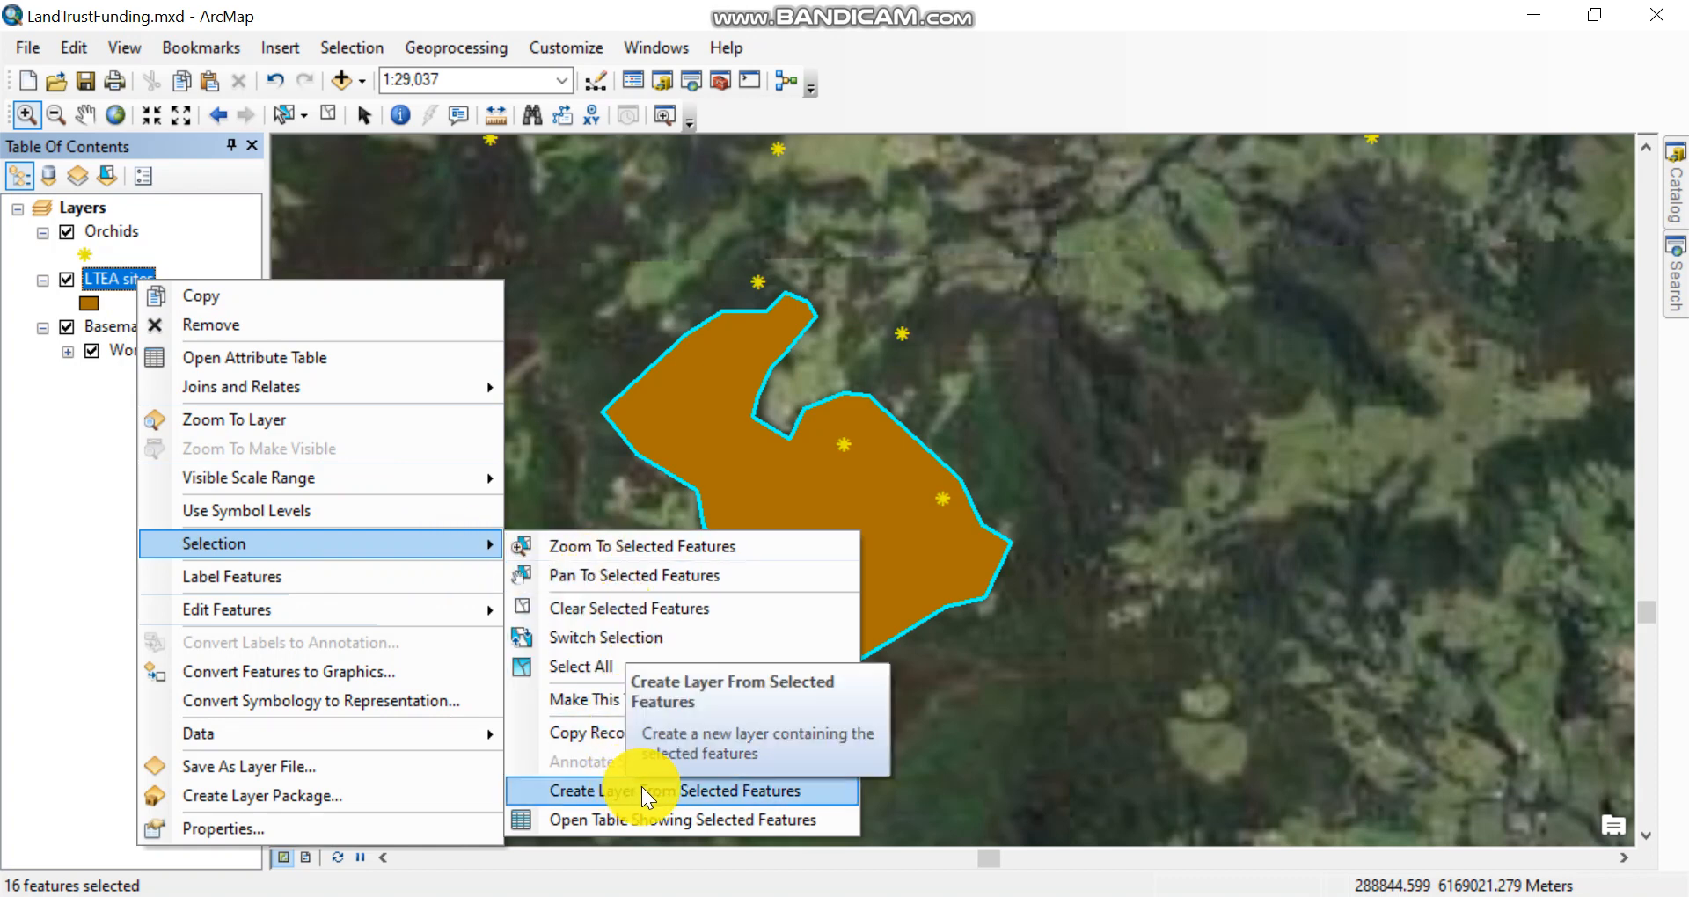
click(706, 797)
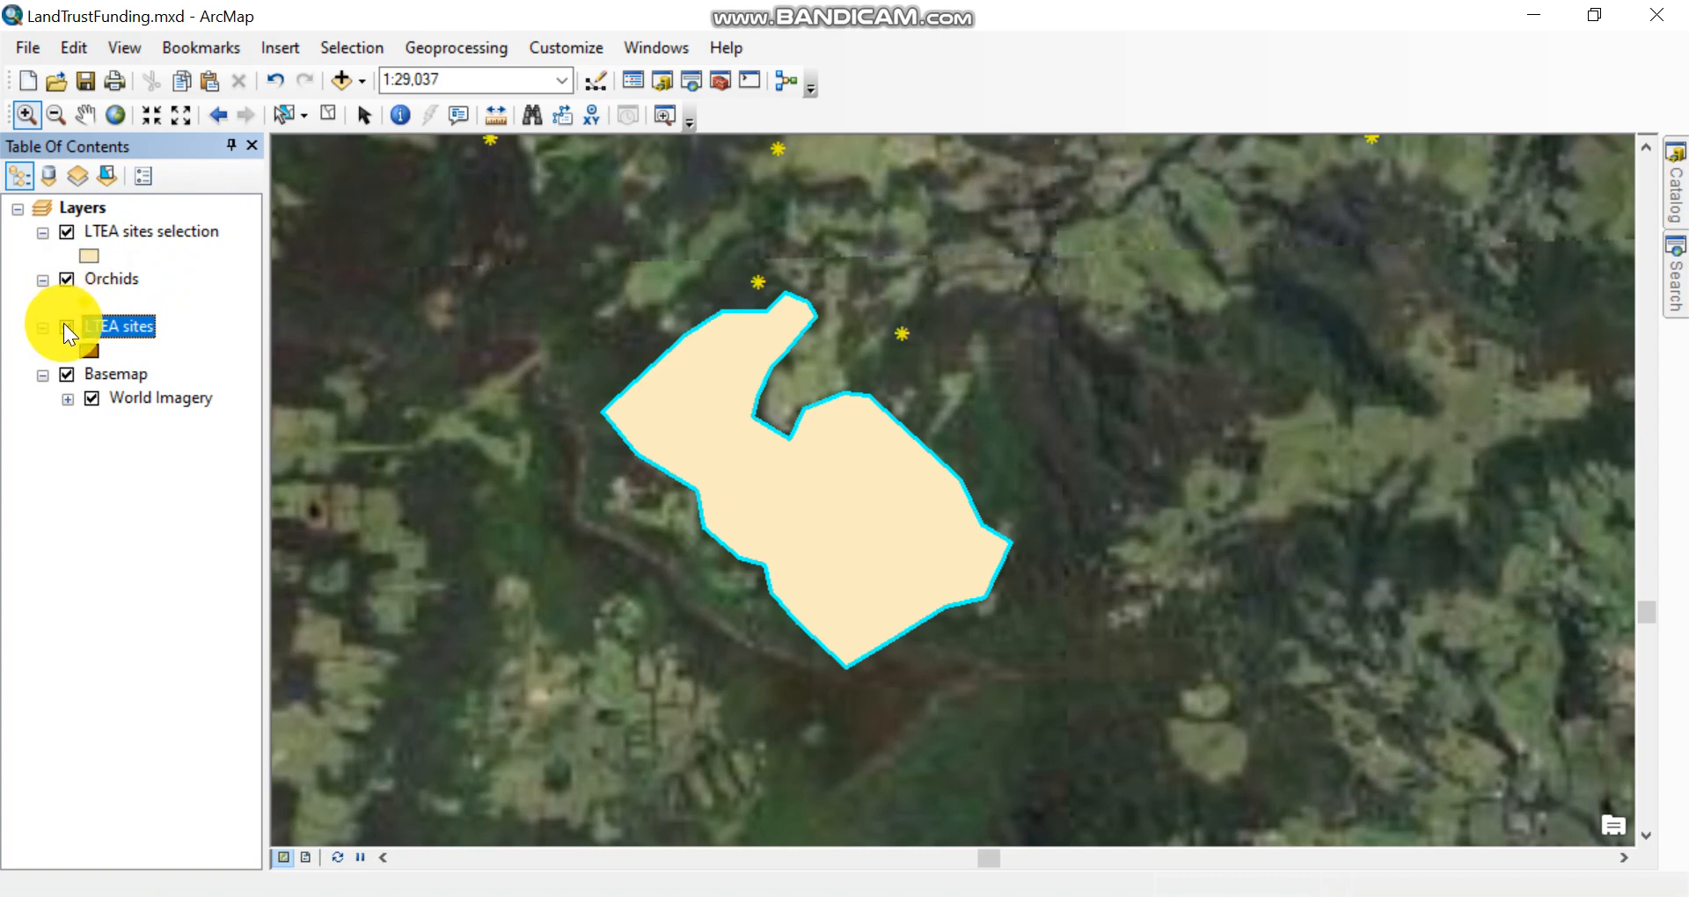
click(65, 374)
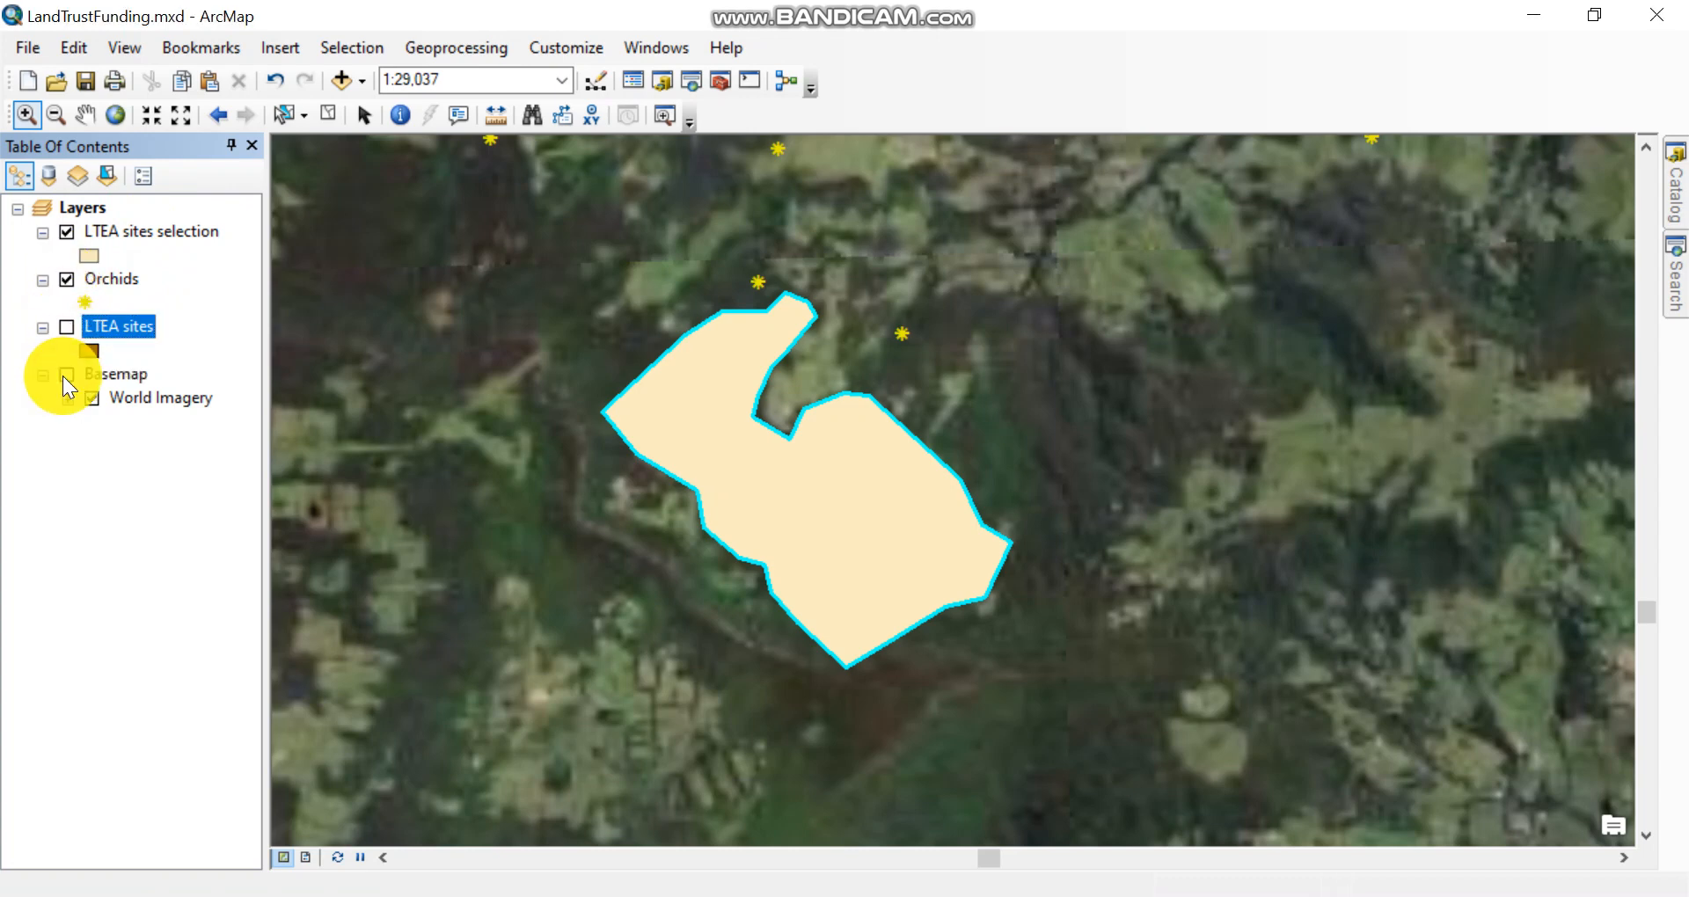